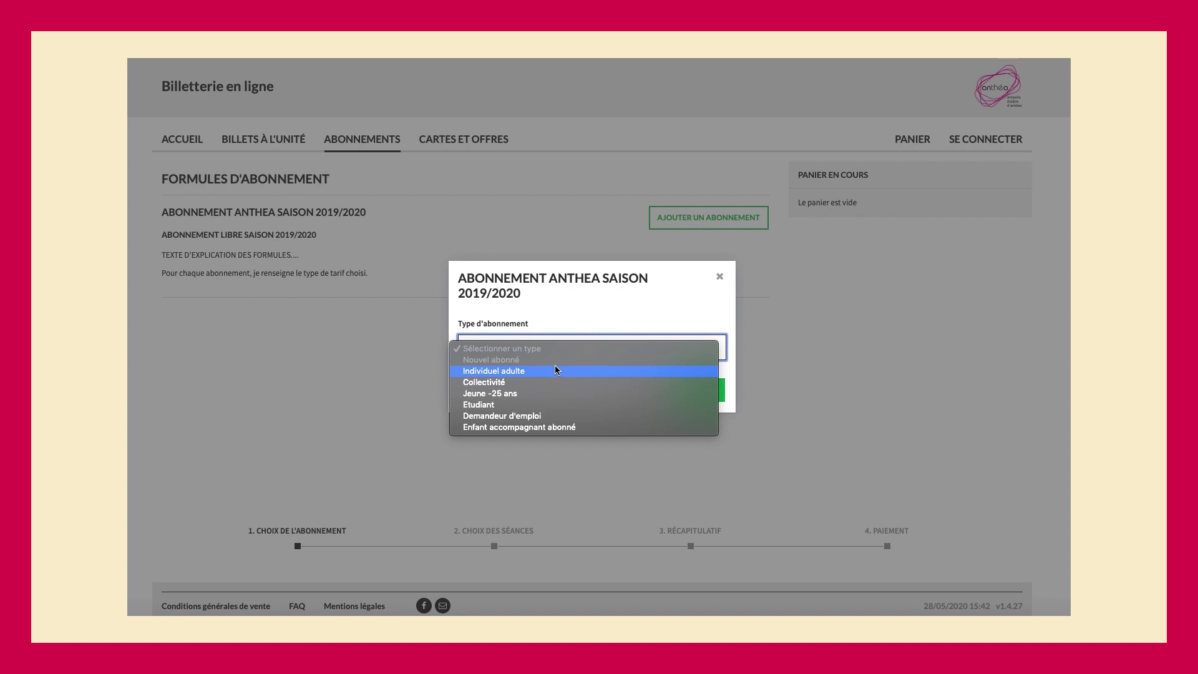
- Add an Individuel adulte subscription with the subscriber's last and first name to the cart
click(556, 370)
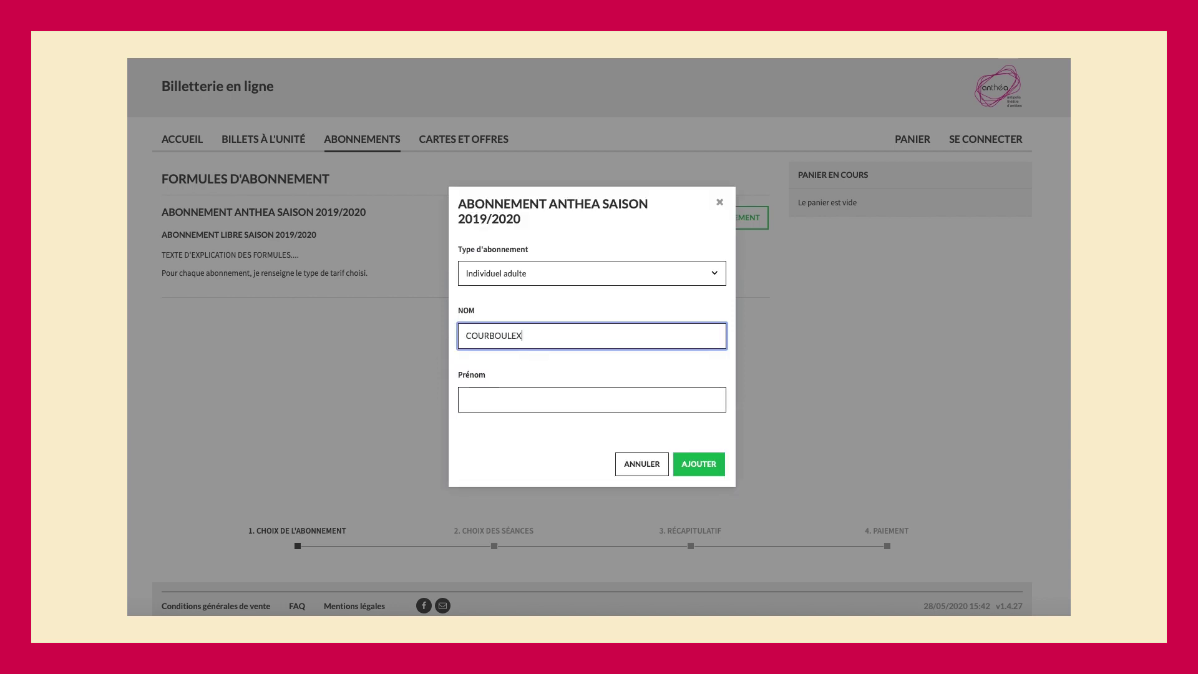
key(Tab)
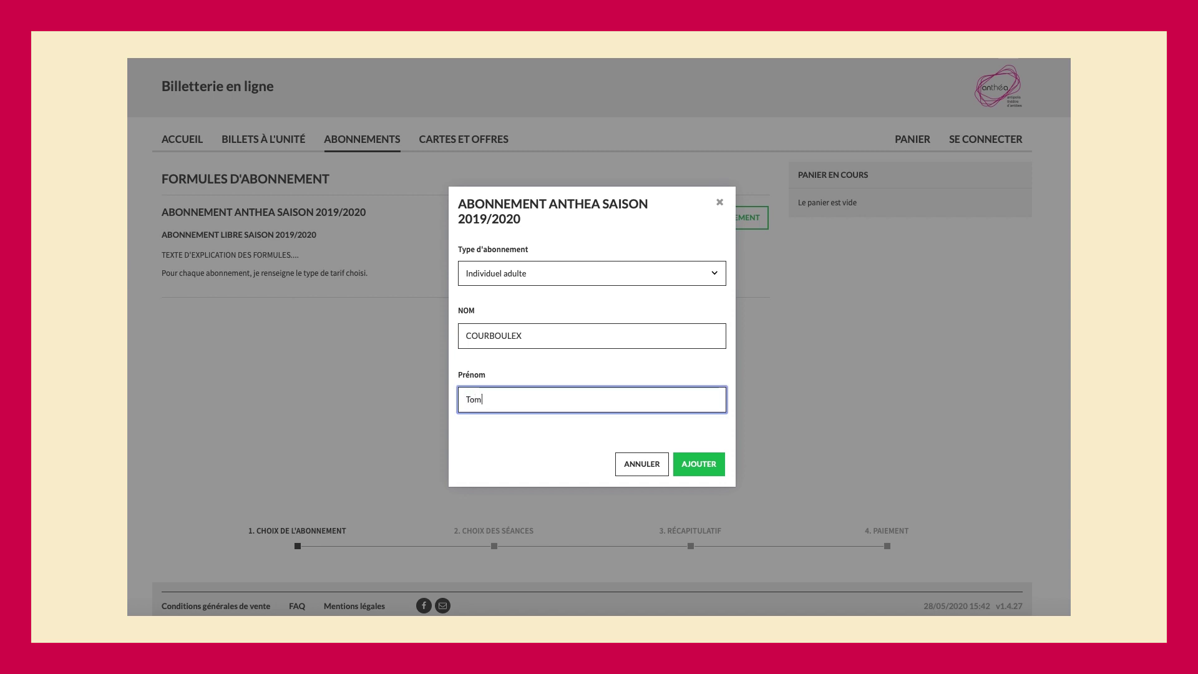
click(699, 463)
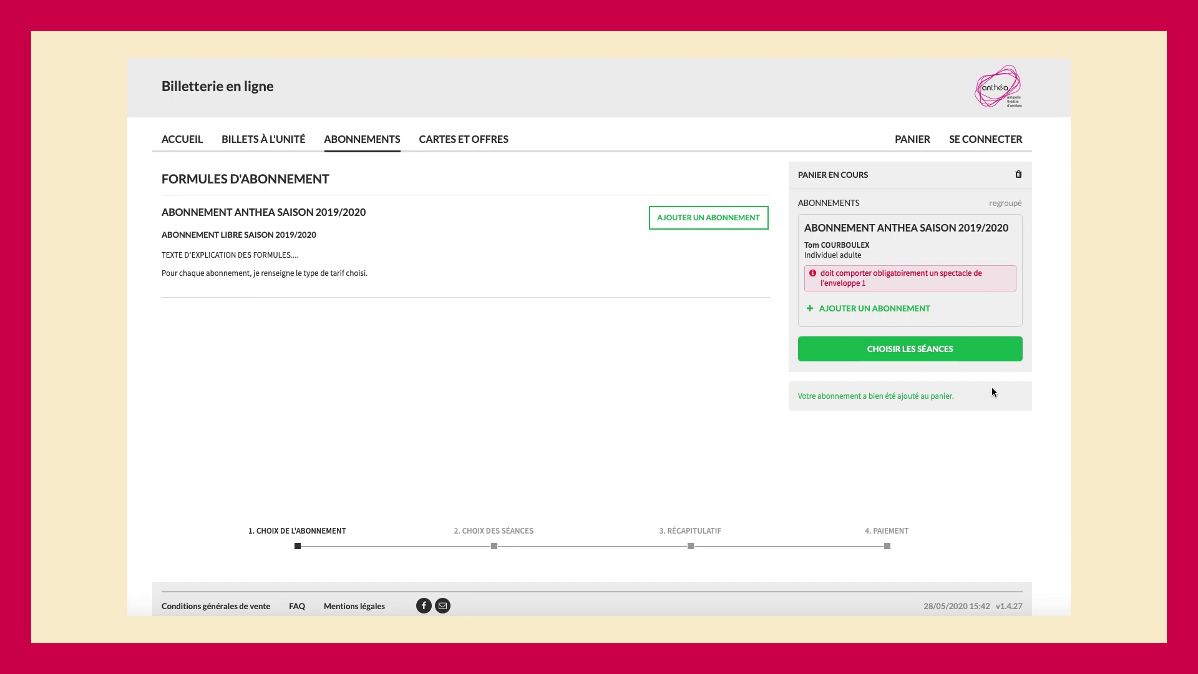
- Start a second subscription and choose the Jeune -25 ans type
click(873, 308)
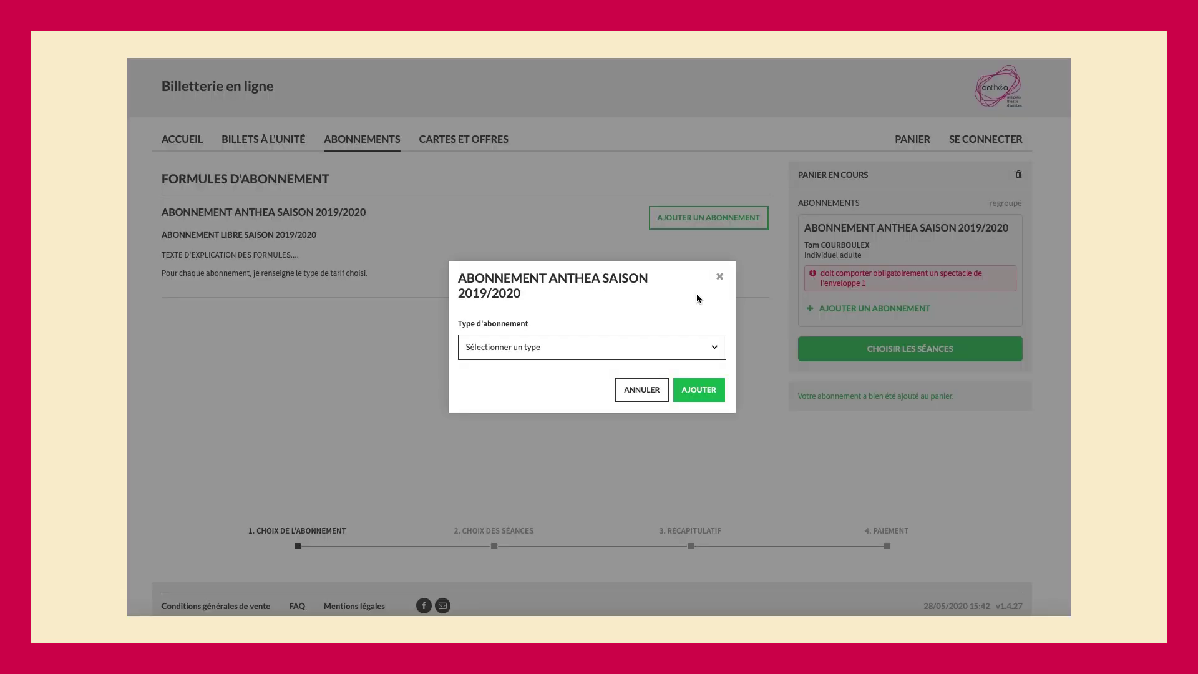
click(655, 345)
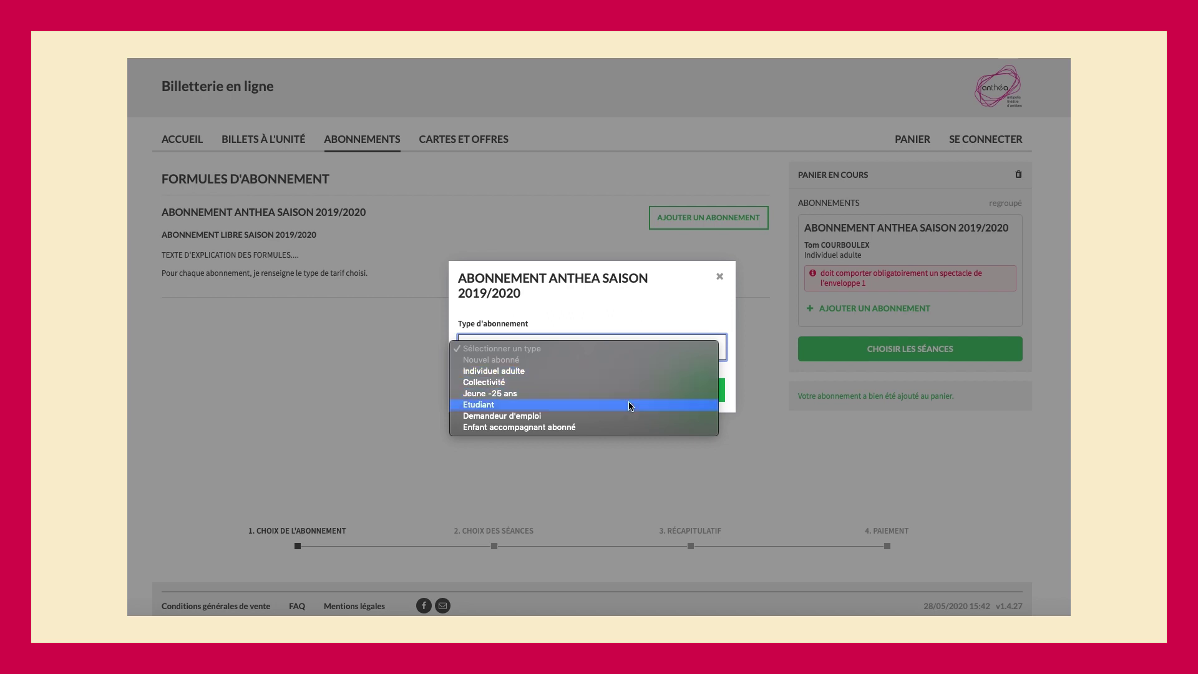
click(631, 382)
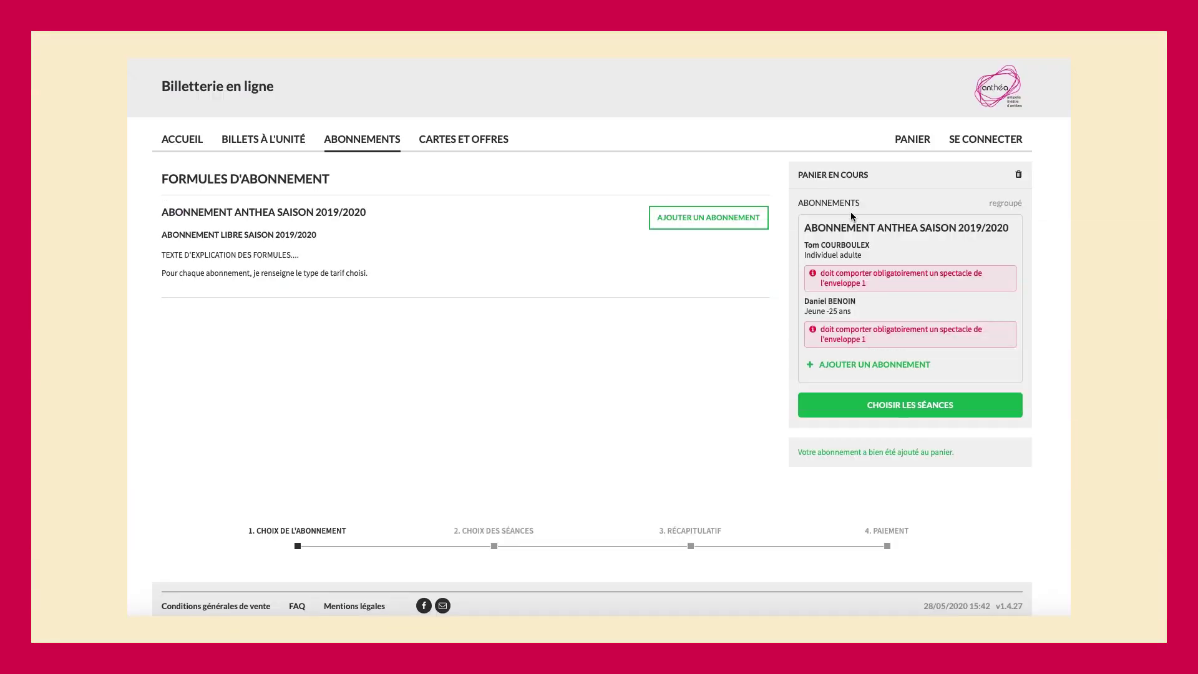
- Go to session selection and show Le Souper's sessions in Enveloppe 1
click(865, 413)
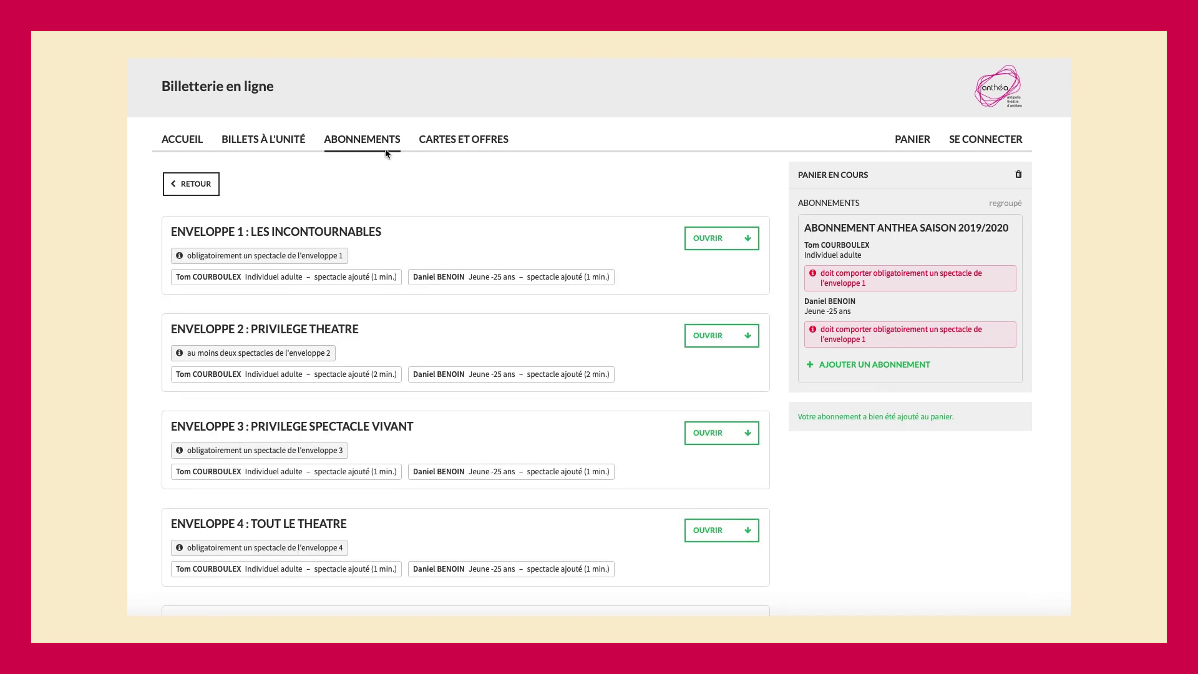
scroll(404, 295, down, 1)
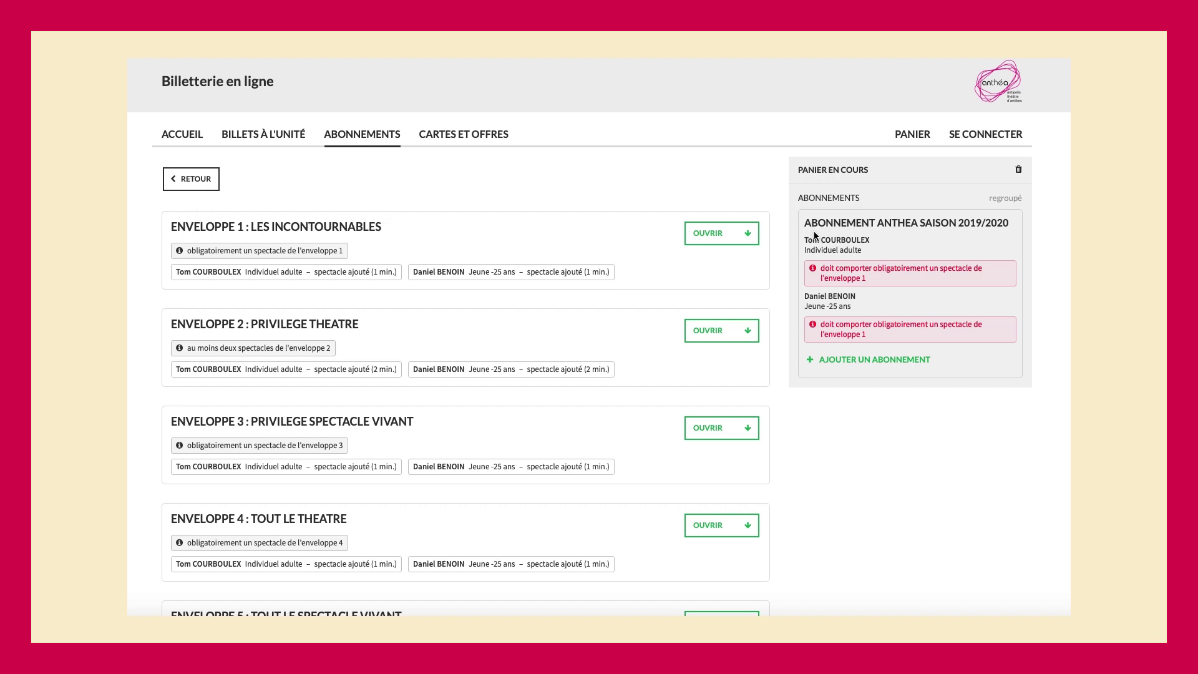
click(743, 234)
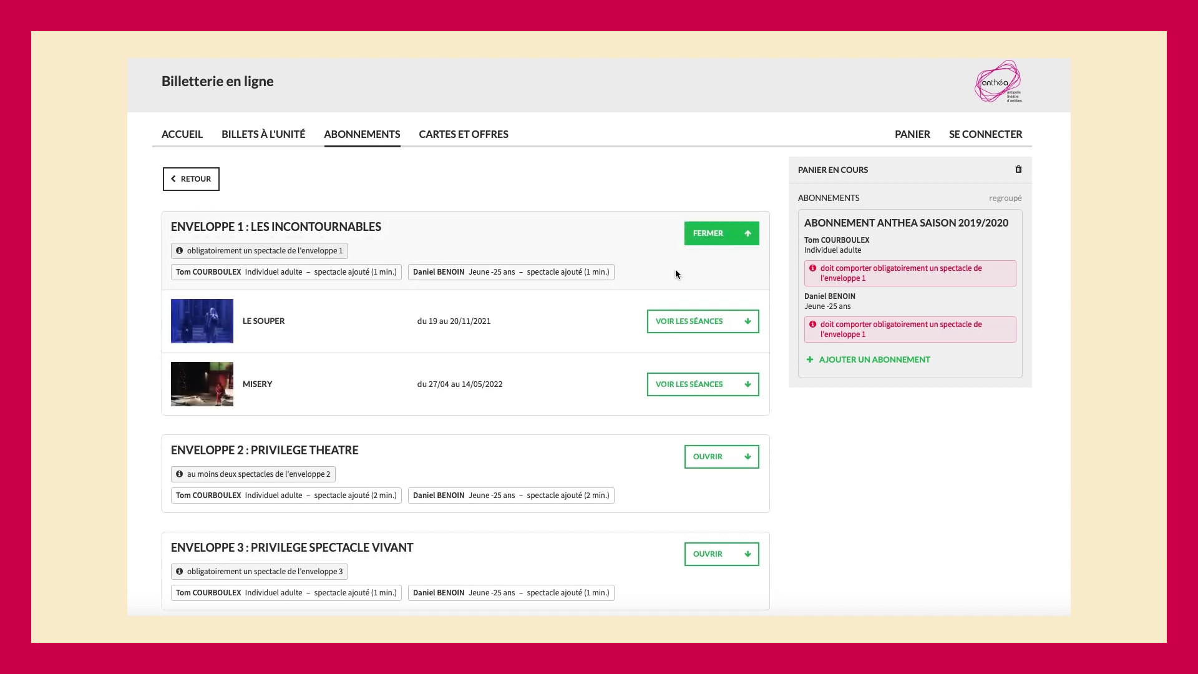
click(680, 322)
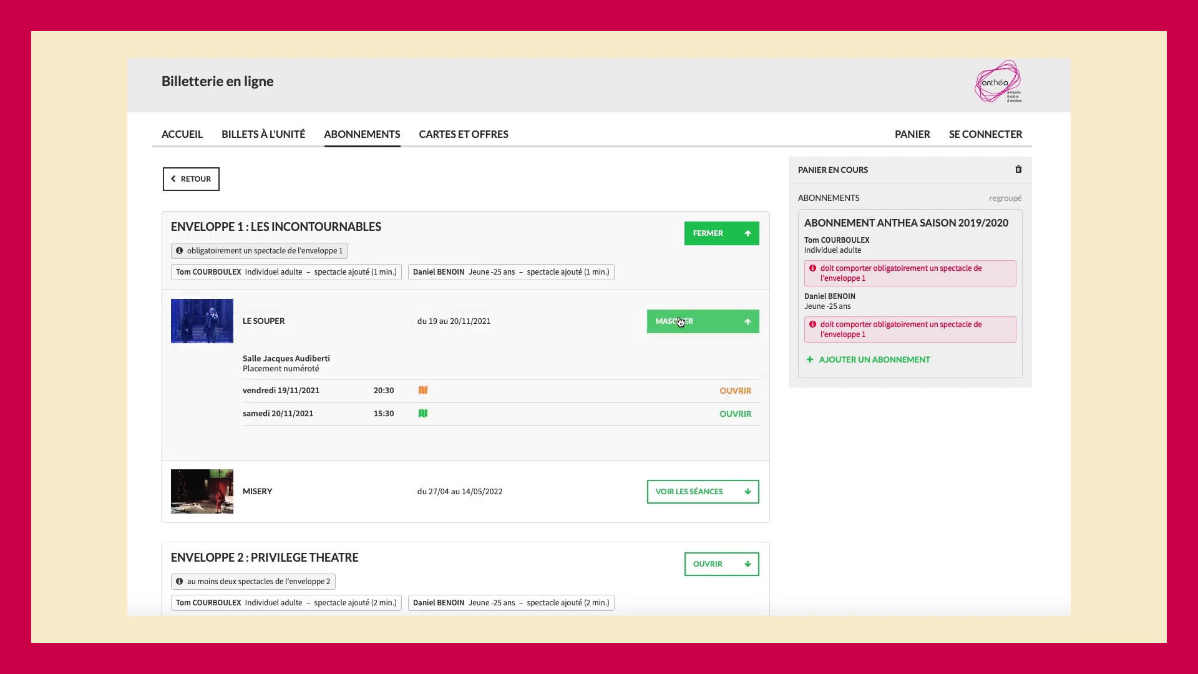
- Include both subscribers in the samedi 20/11/2021 session and open its seating plan
click(733, 415)
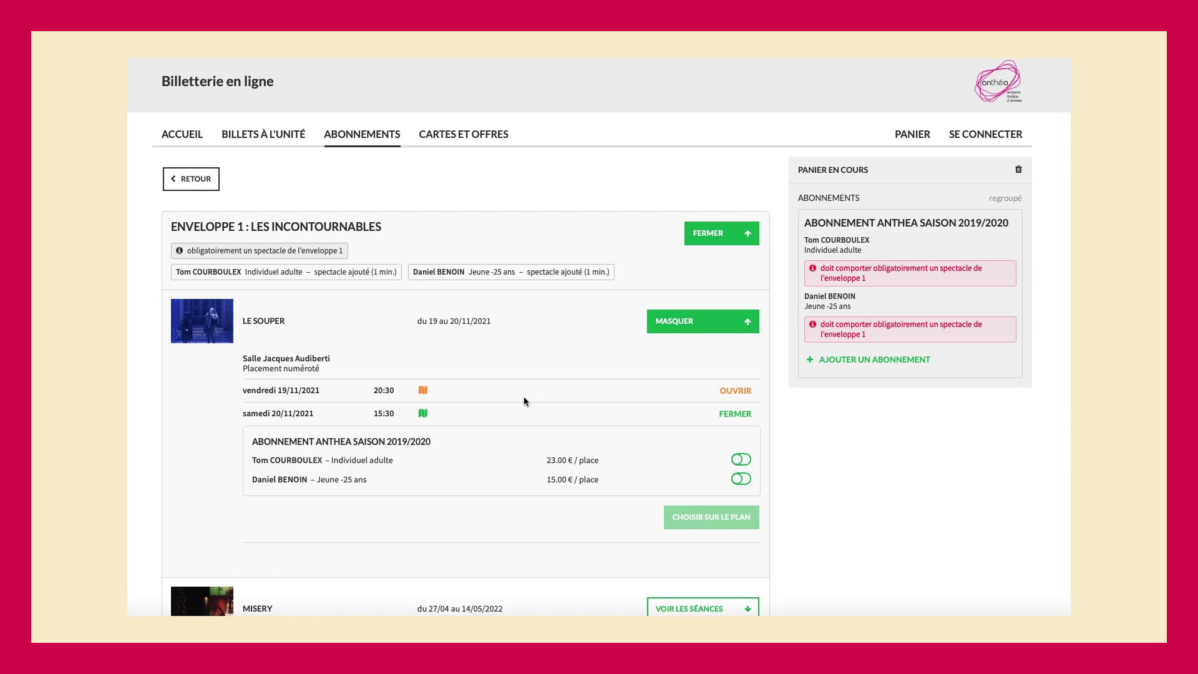
click(737, 461)
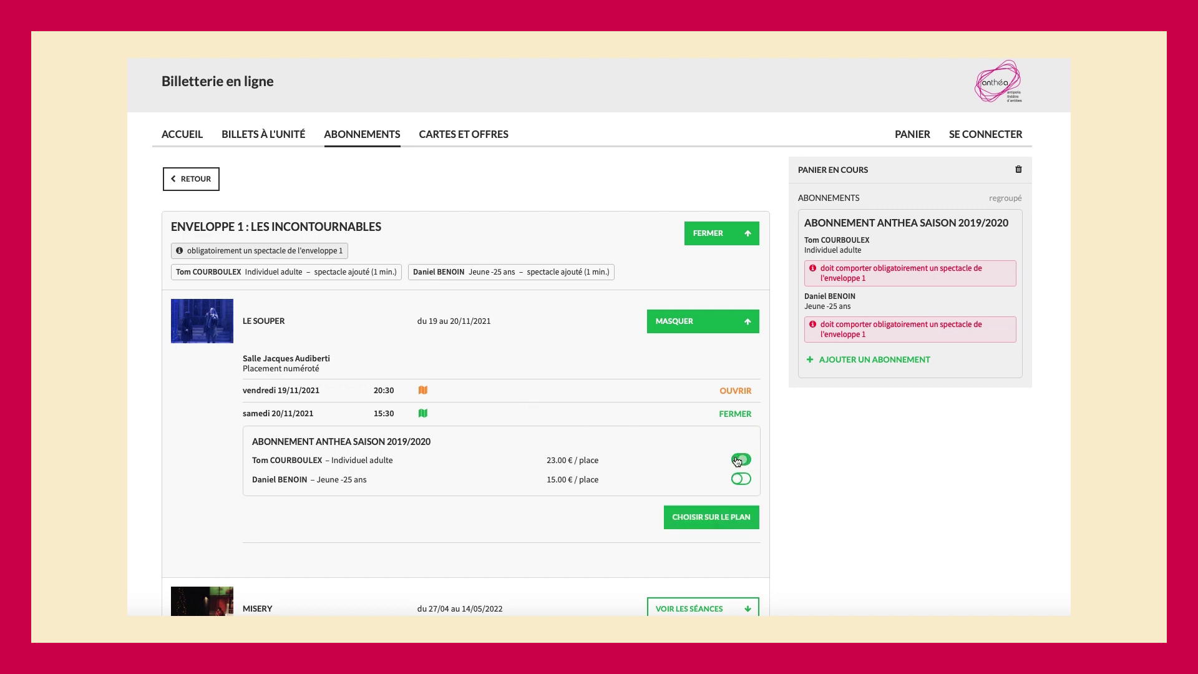
click(740, 481)
click(683, 521)
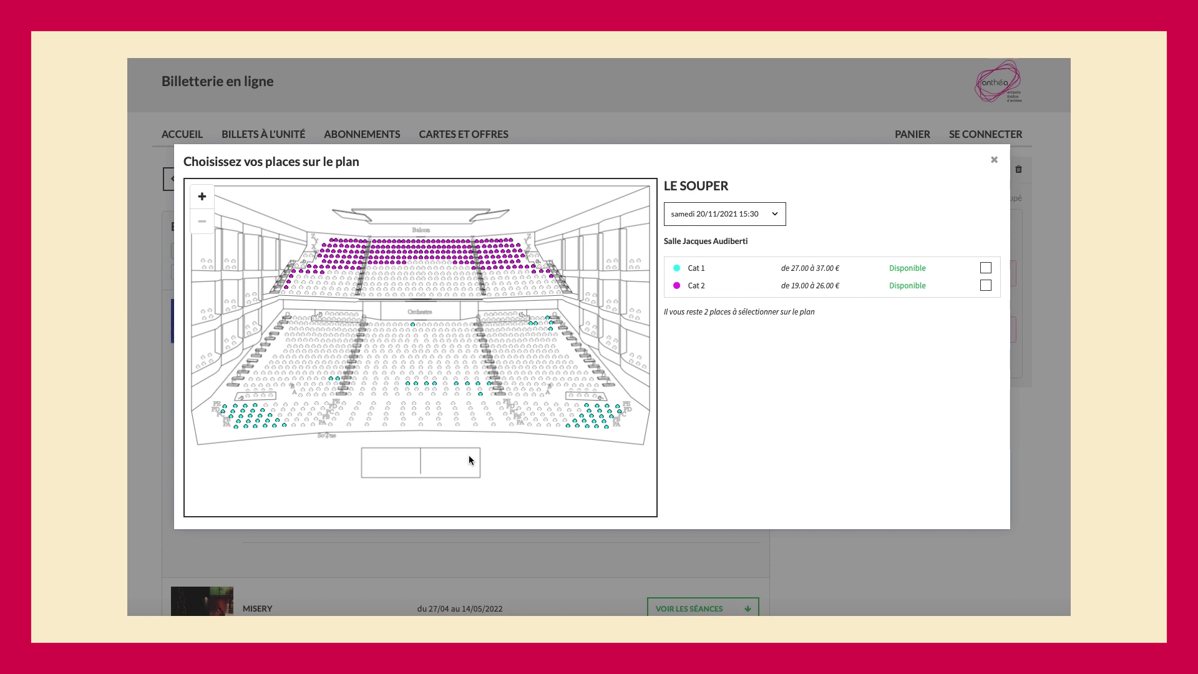
- Zoom the seating plan and pick orchestra seats C4 and C2
click(202, 198)
click(202, 198)
click(202, 197)
click(202, 197)
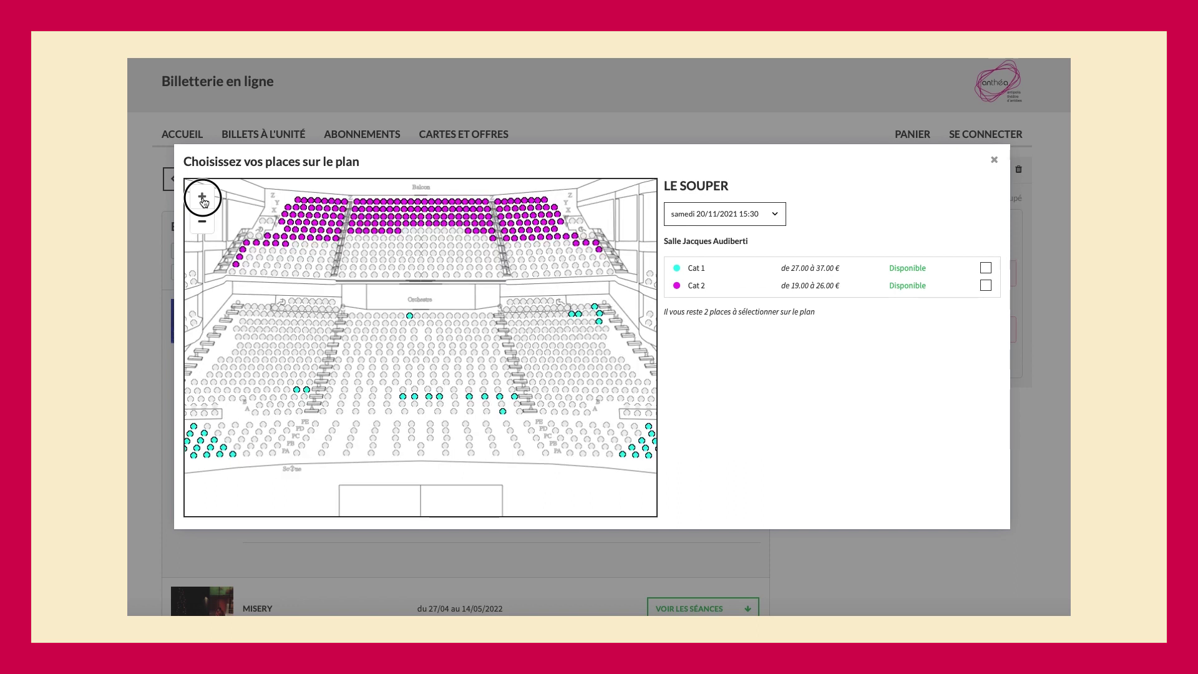
click(401, 402)
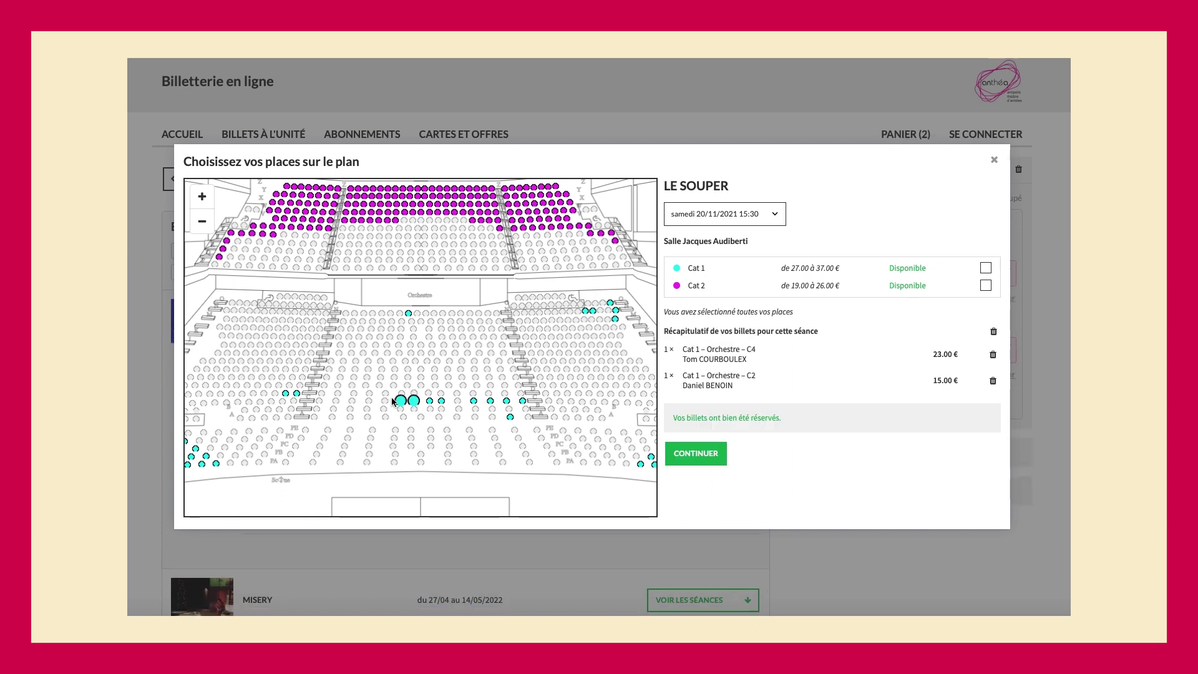
click(416, 402)
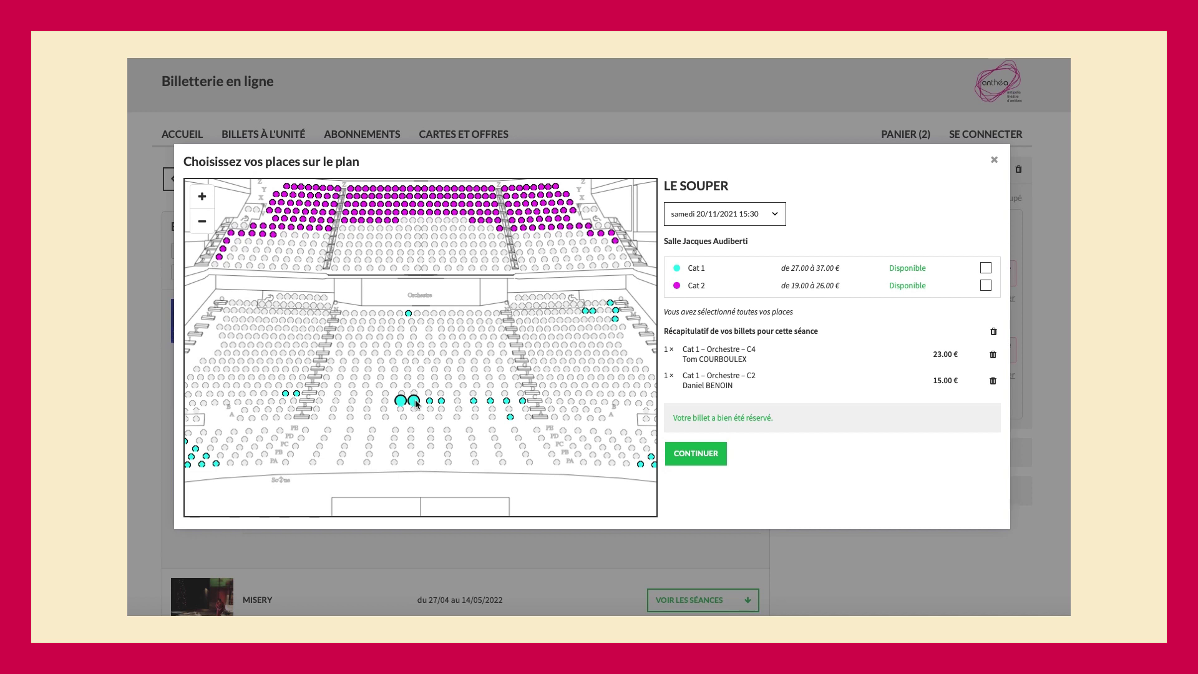
- Replace seat C2 with A11 for the second subscriber and confirm the seats
click(416, 402)
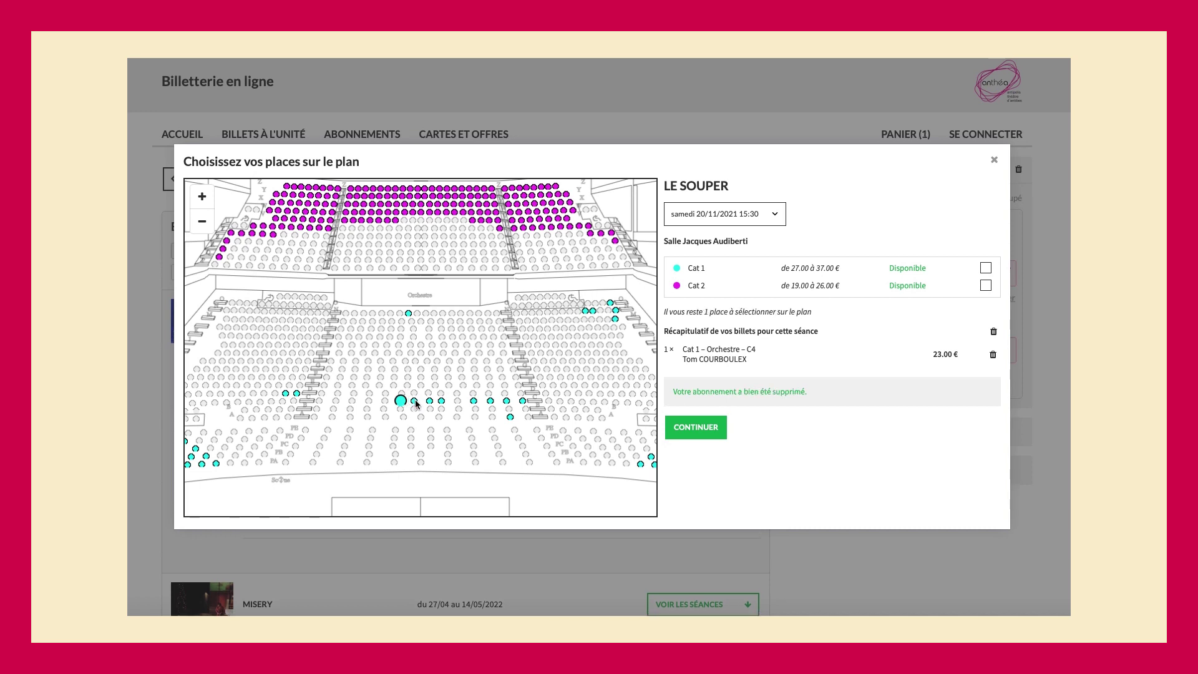
click(510, 417)
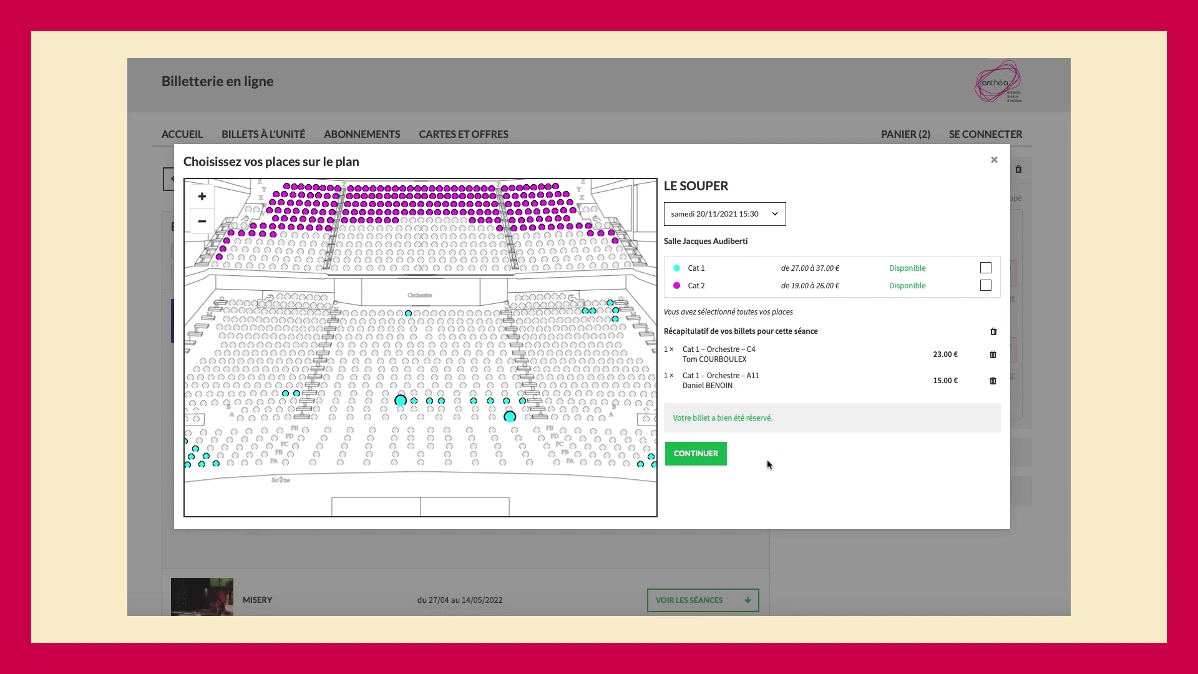
click(706, 461)
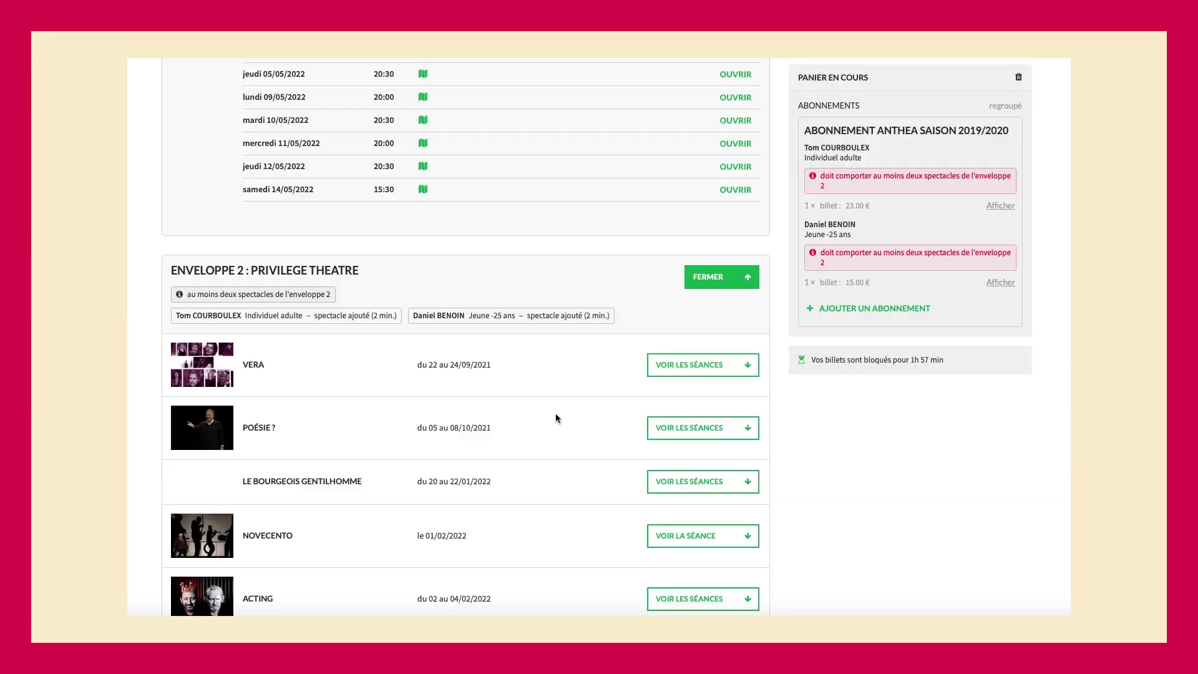
- Show the POÉSIE ? sessions and open the mercredi 06/10/2021 session's subscriber options
scroll(557, 419, down, 3)
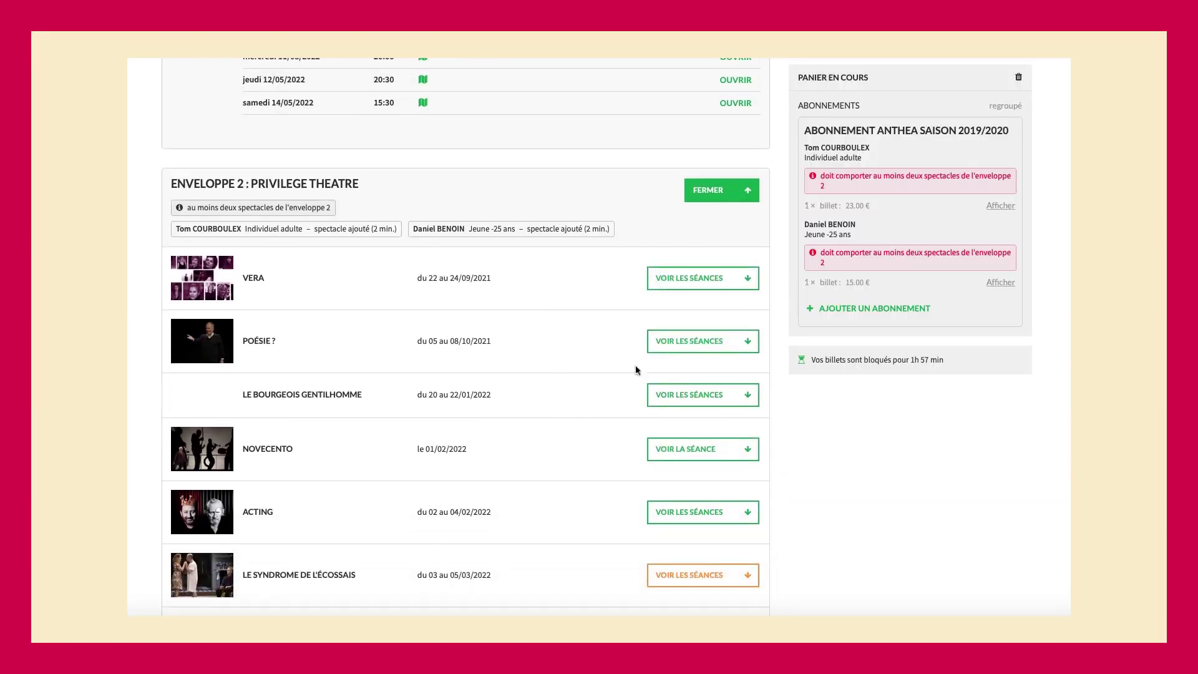
click(675, 349)
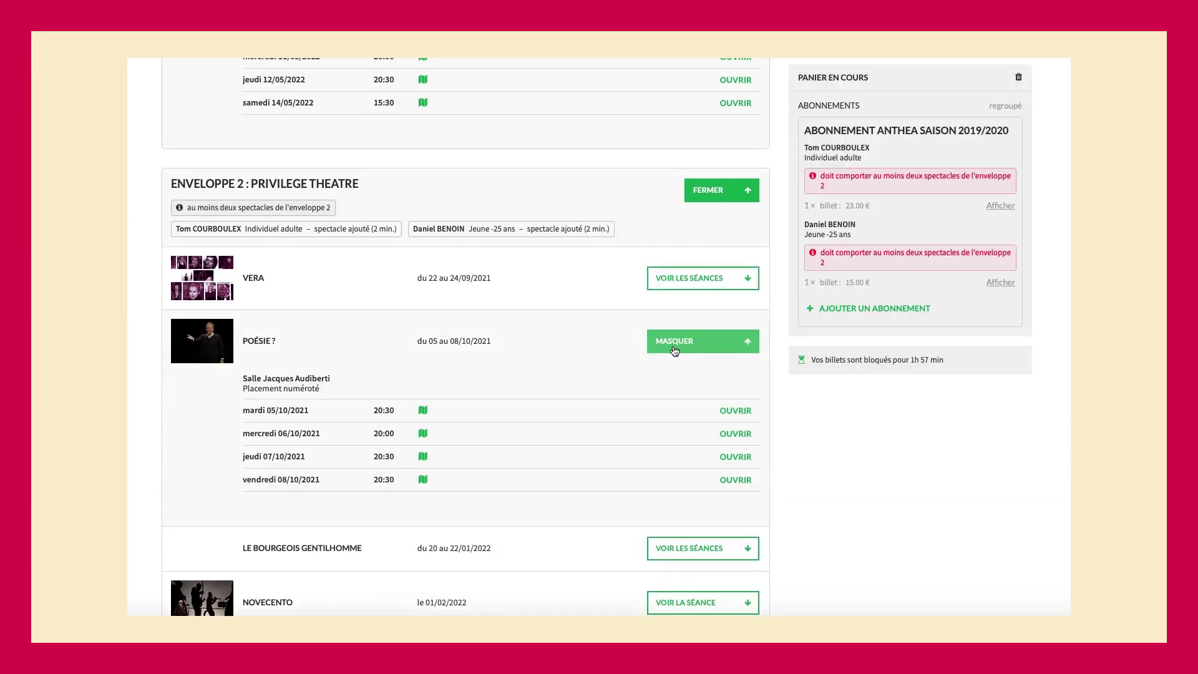
click(739, 435)
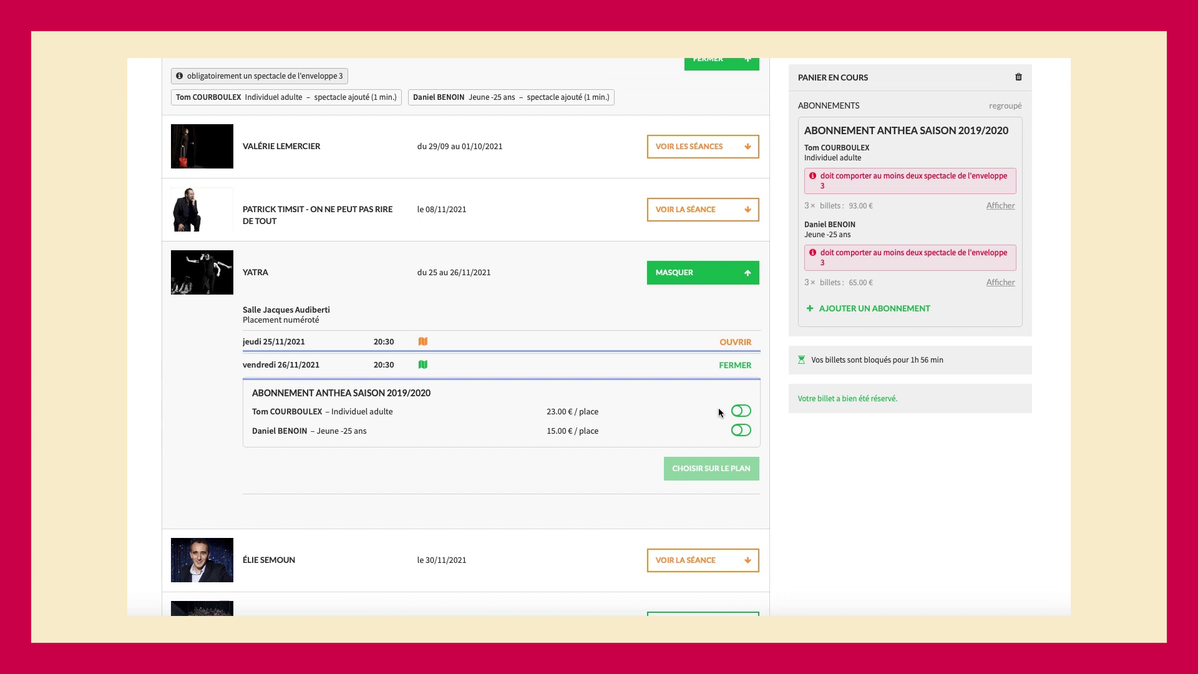
- Include the adult subscriber in Yatra and switch its seat plan to jeudi 25/11/2021
click(742, 411)
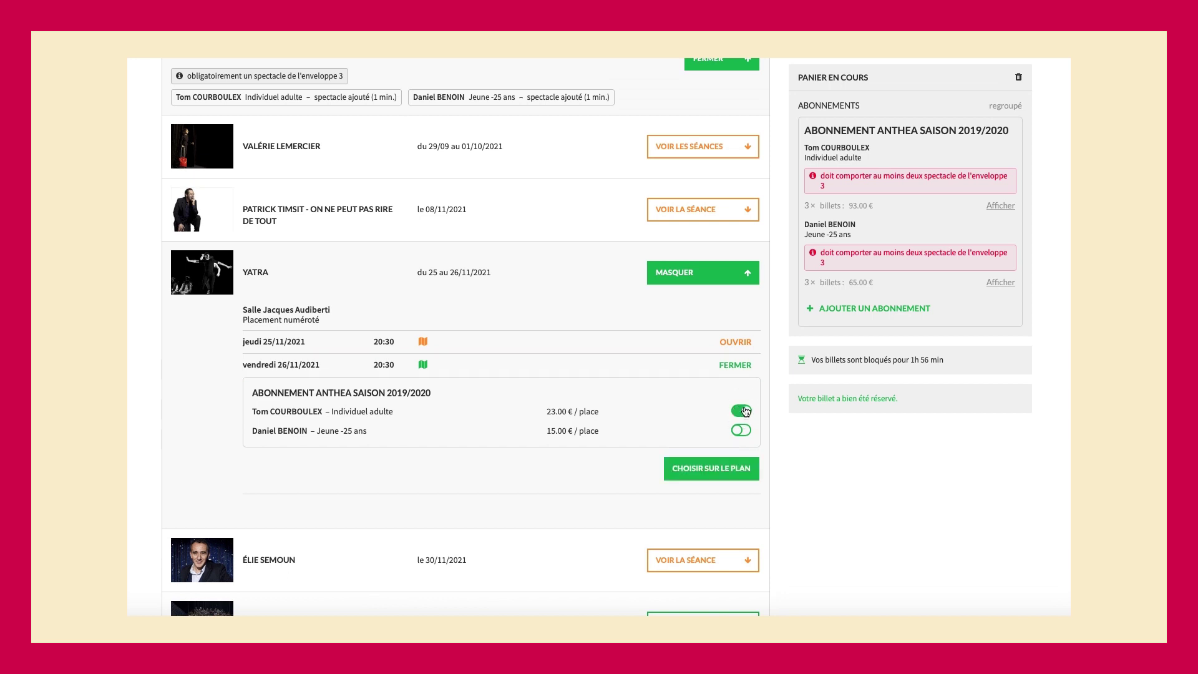
click(715, 476)
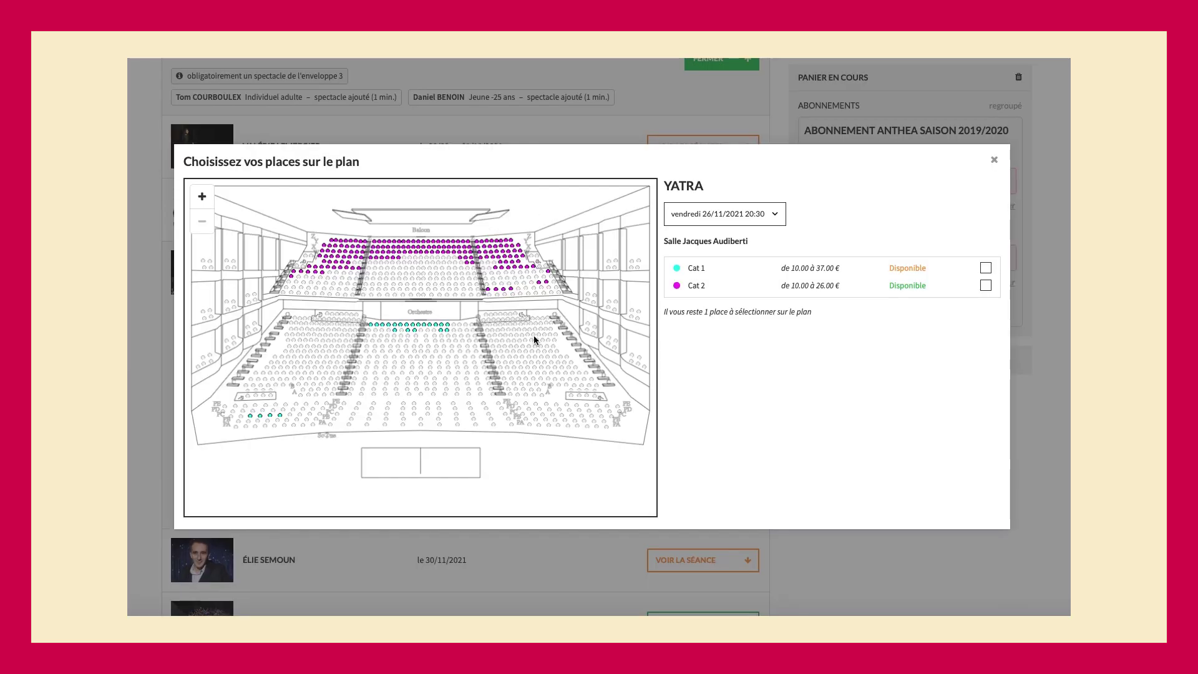
click(755, 217)
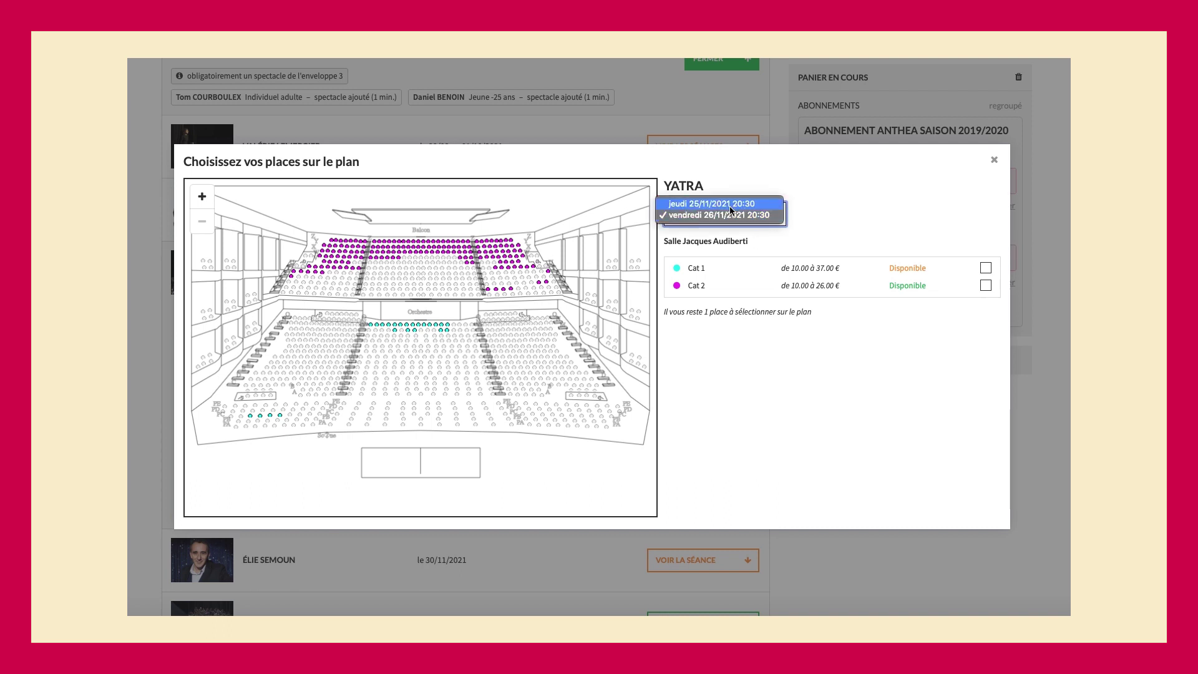
click(732, 201)
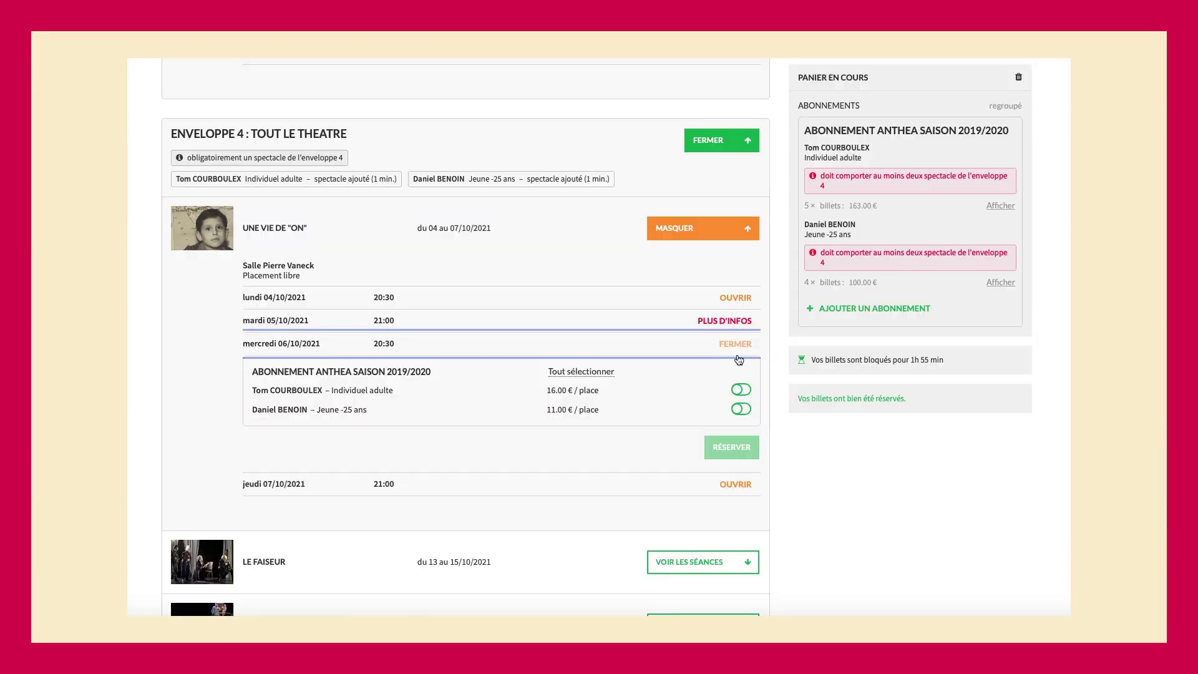
- Reserve places for both the adult and young subscribers at Une vie de "on" on 06/10/2021
click(743, 391)
click(744, 409)
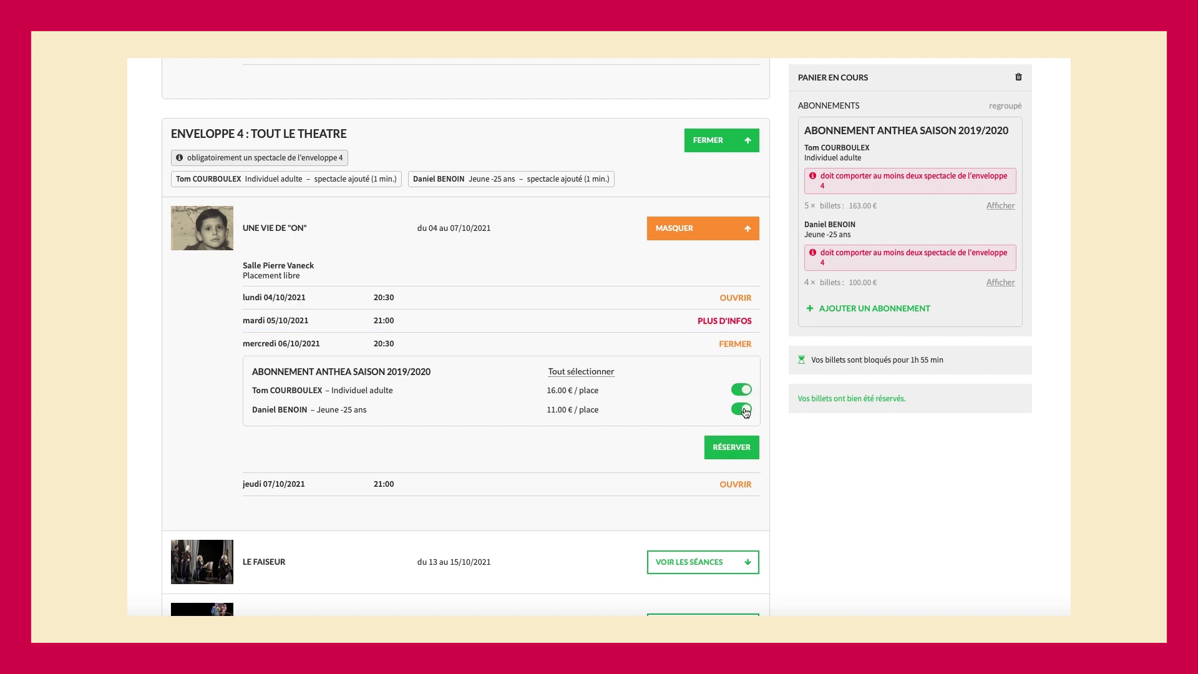
click(738, 445)
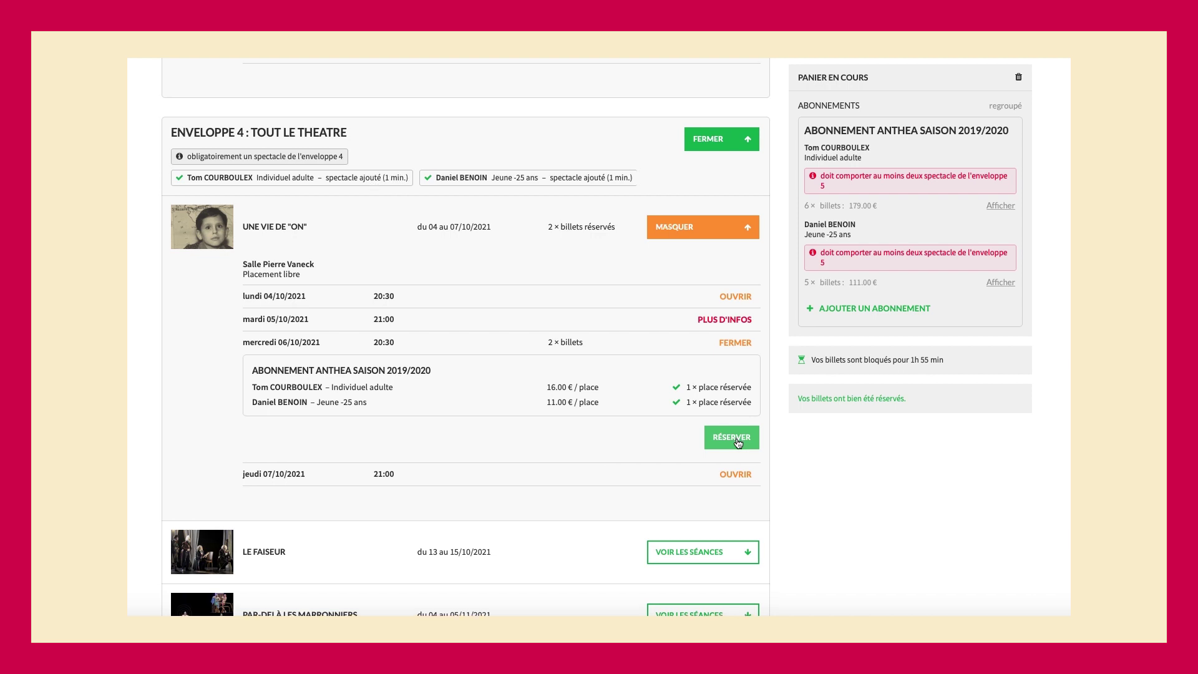
scroll(738, 445, down, 8)
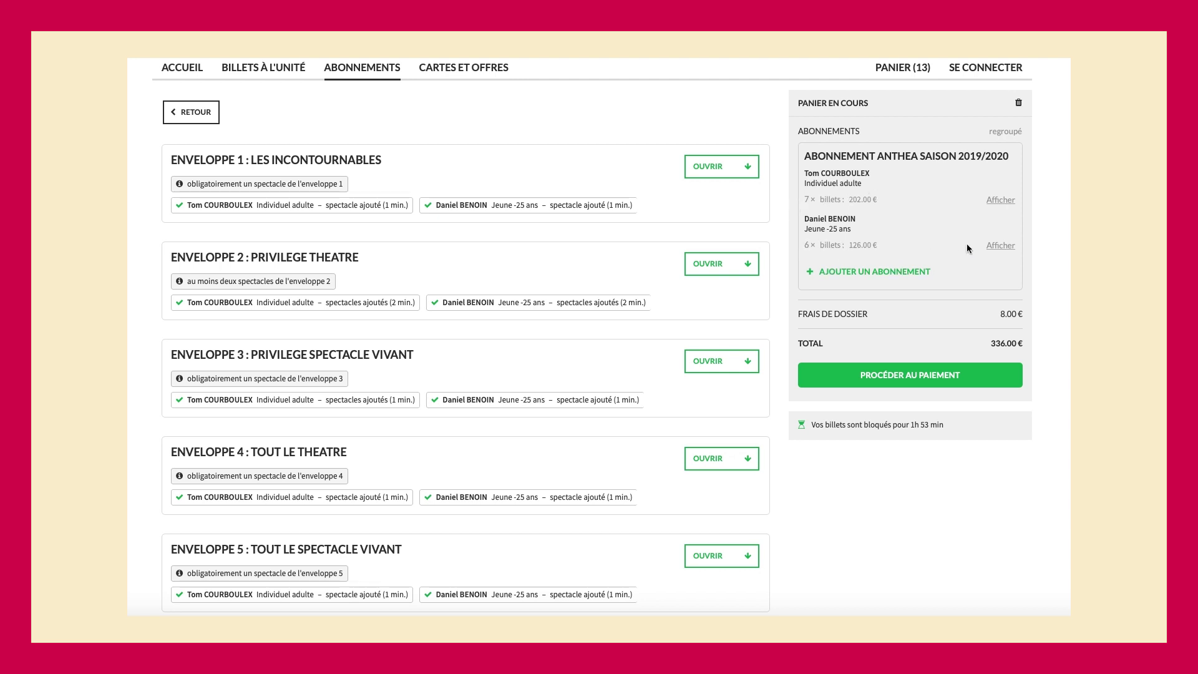
click(1000, 246)
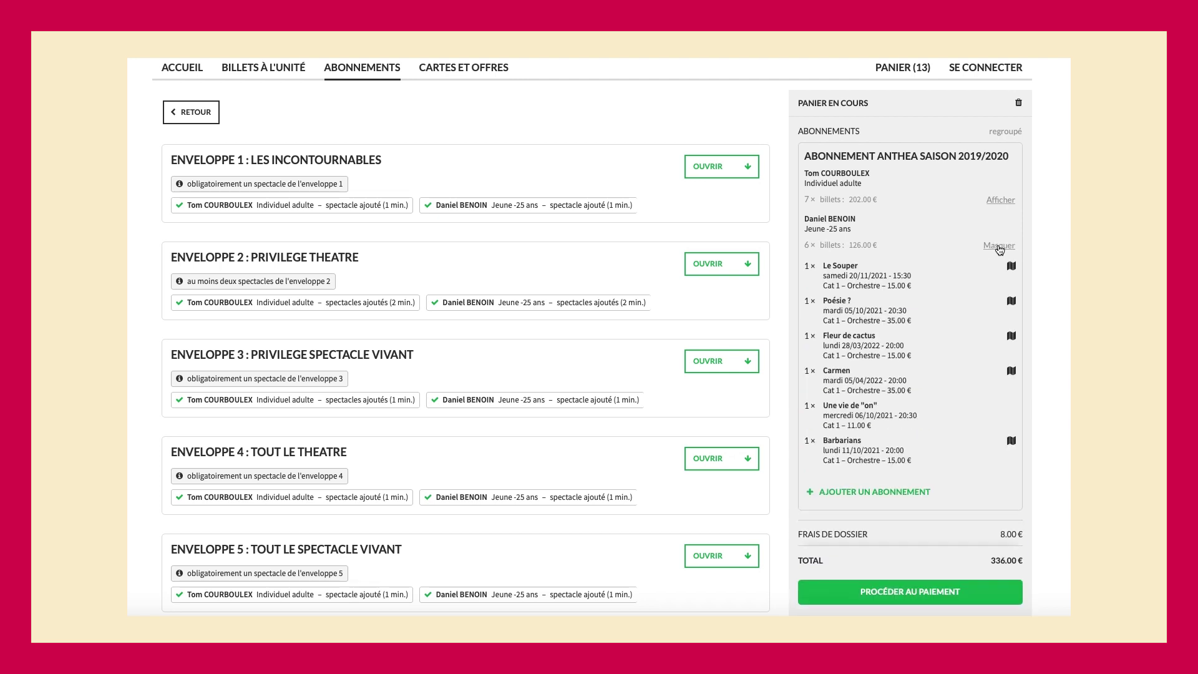
click(999, 246)
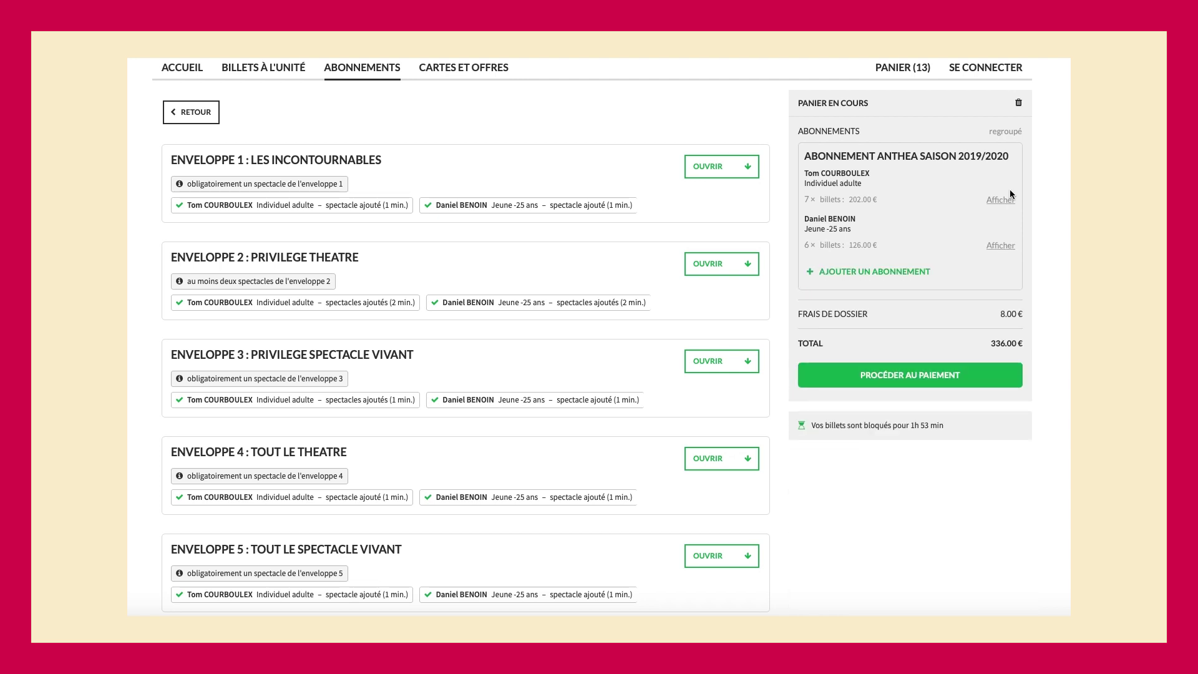
click(1011, 133)
scroll(963, 304, down, 1)
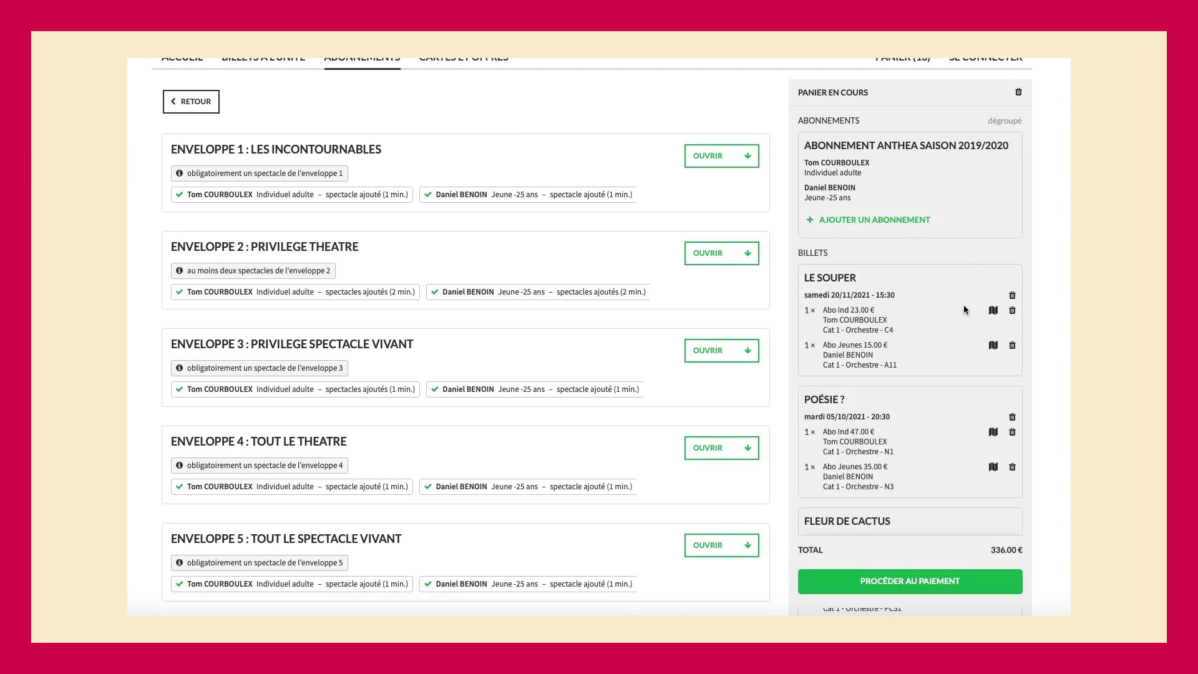
scroll(963, 305, down, 1)
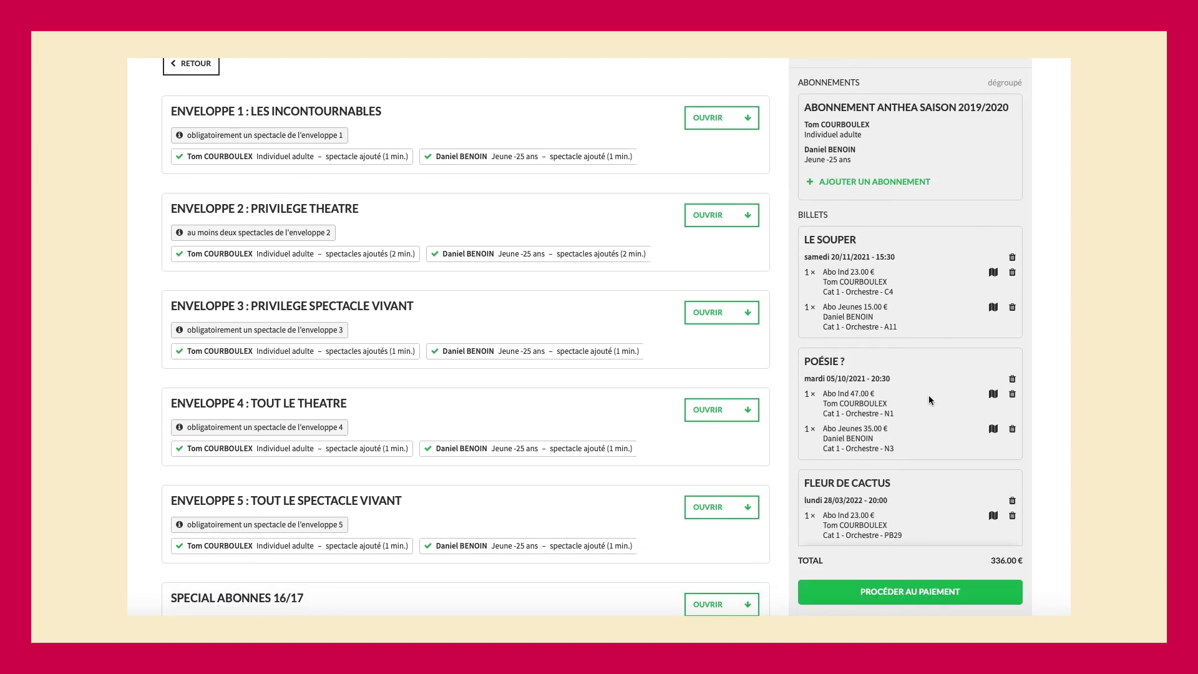
scroll(928, 395, down, 2)
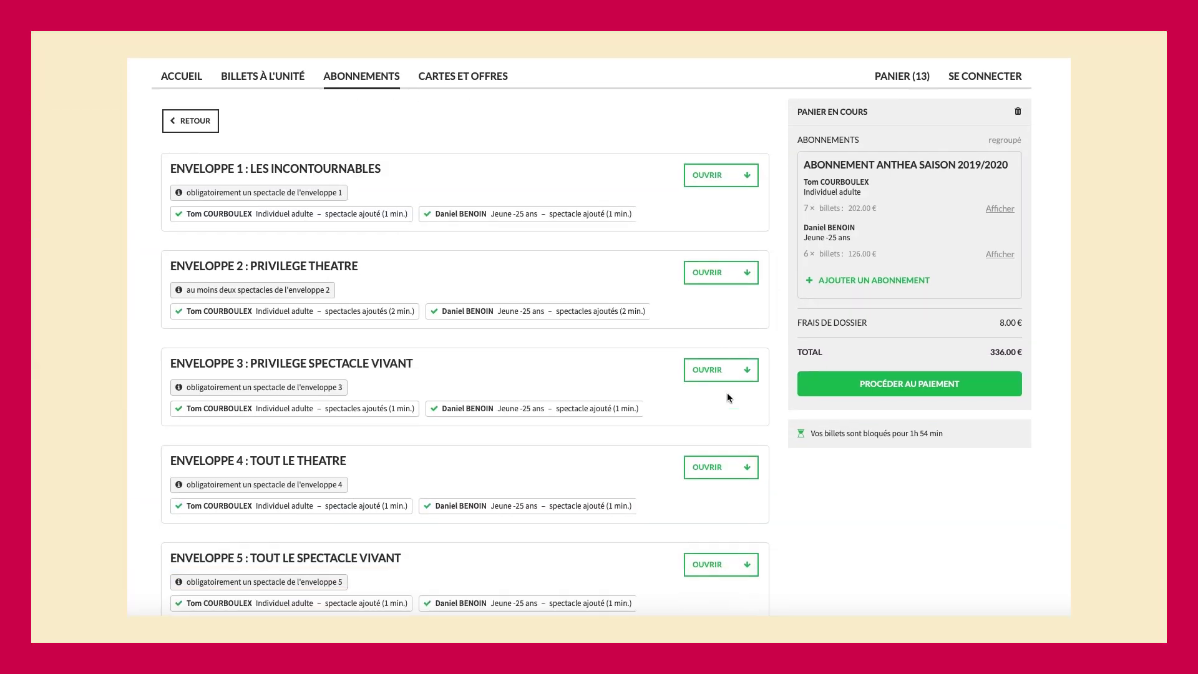
scroll(727, 398, up, 1)
scroll(727, 398, down, 1)
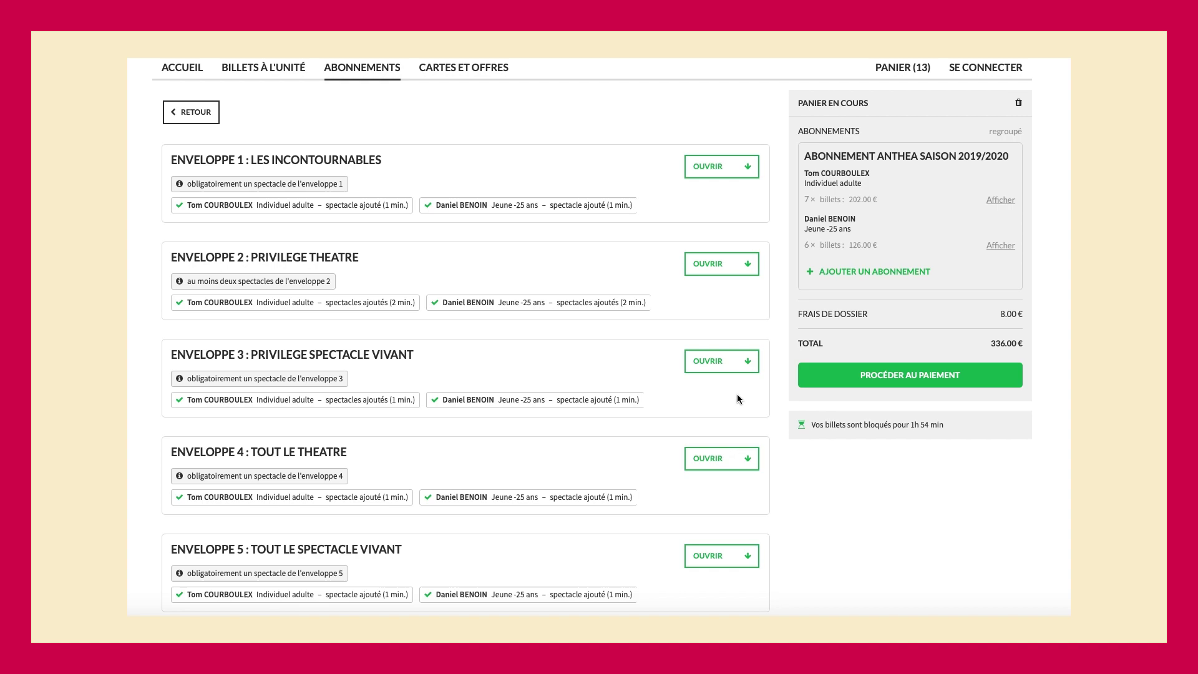
- Open the cart summary and bring up the seat map for the Carmen tickets
click(839, 376)
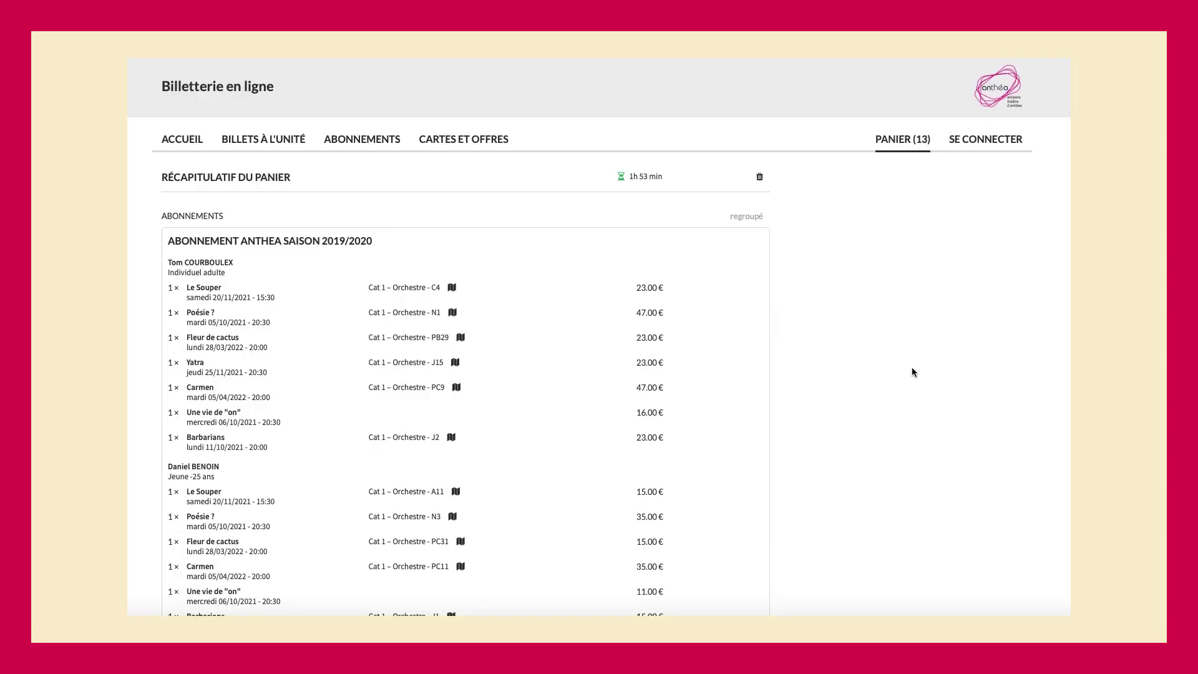
scroll(912, 372, down, 1)
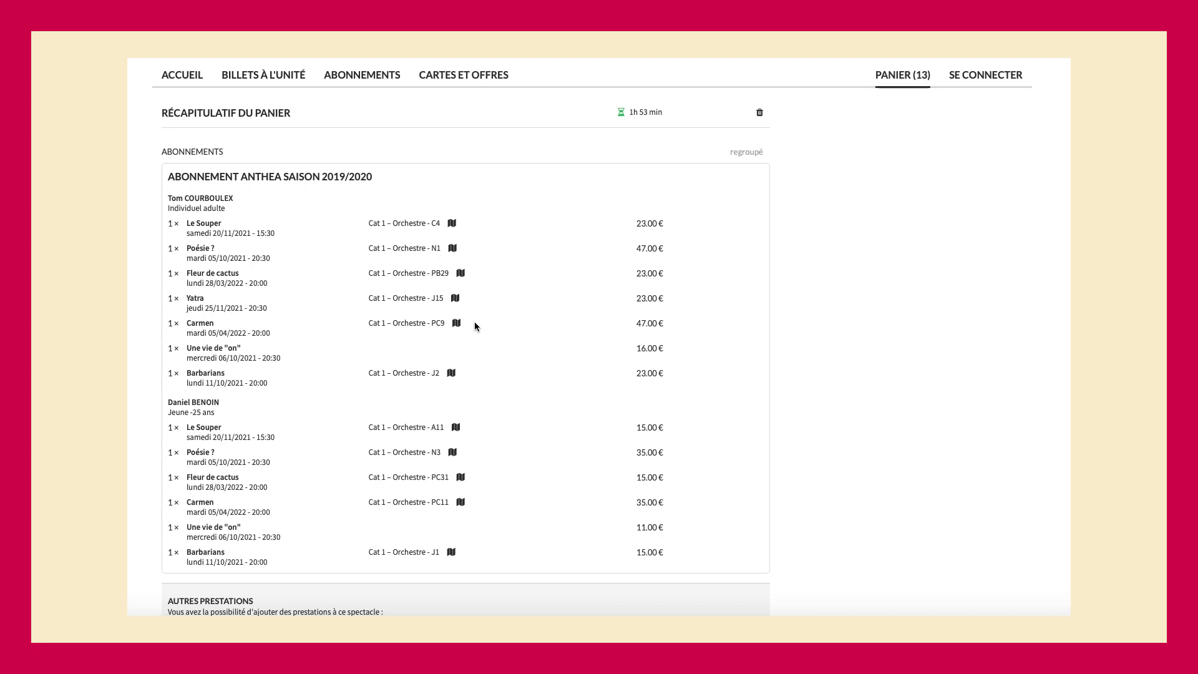
click(457, 325)
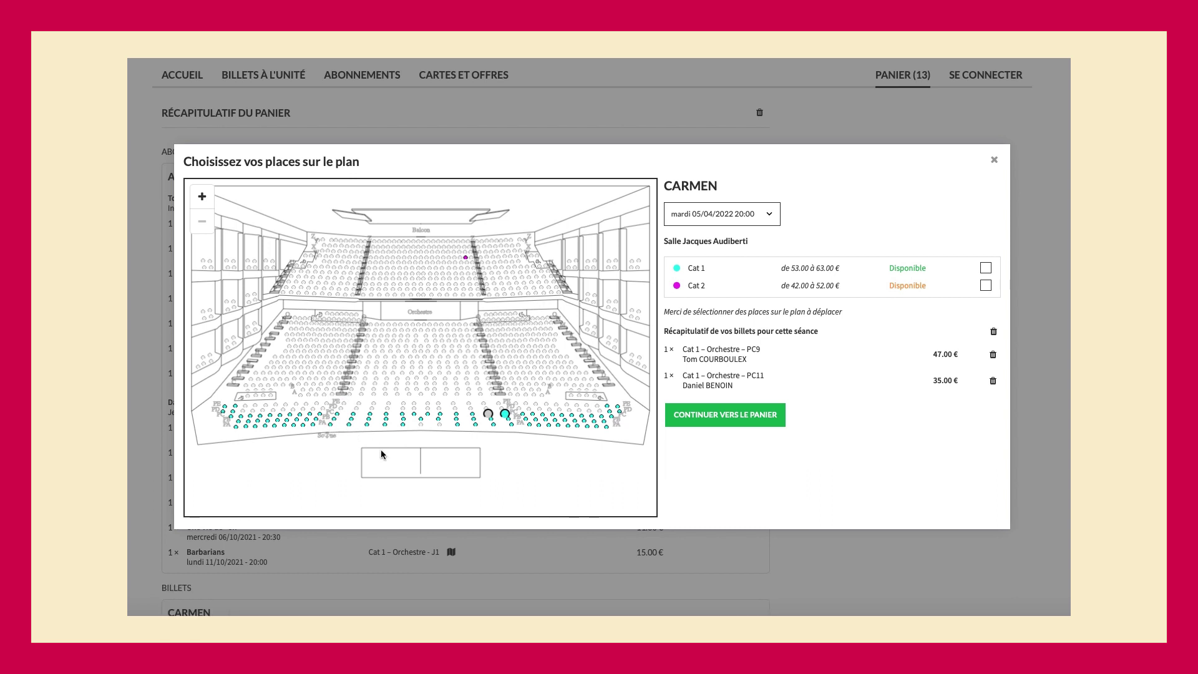
- Move the Carmen seats to PC12 and PC10 and return to the cart
click(506, 415)
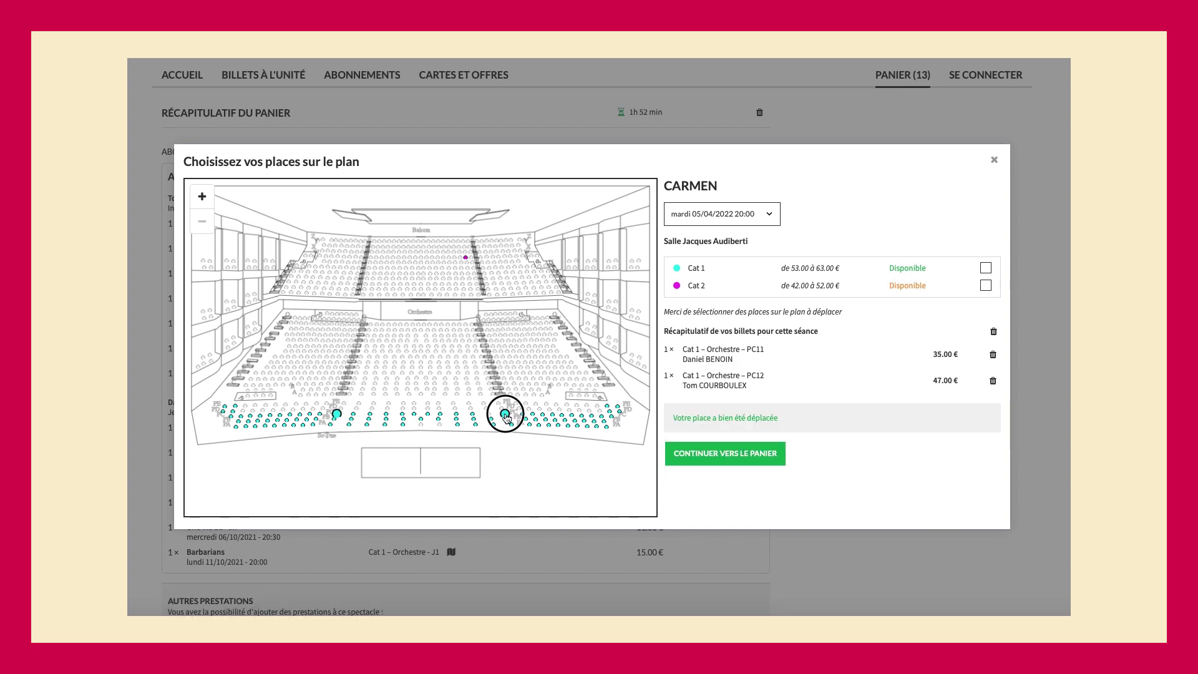
click(352, 414)
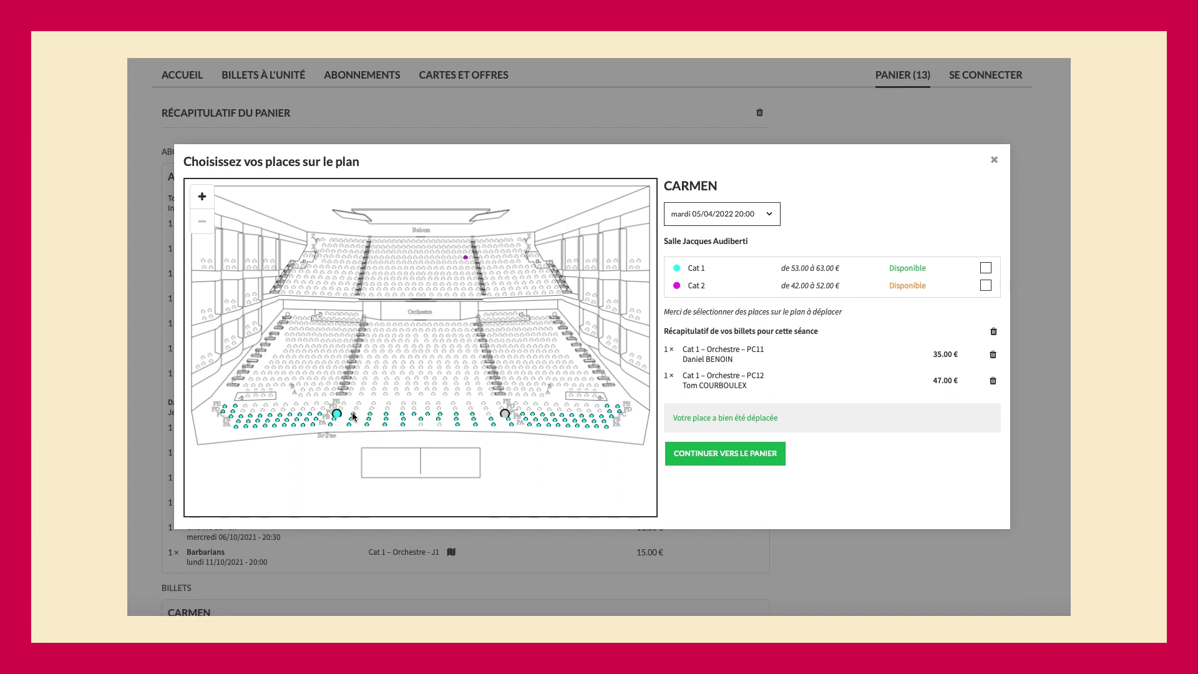
click(692, 454)
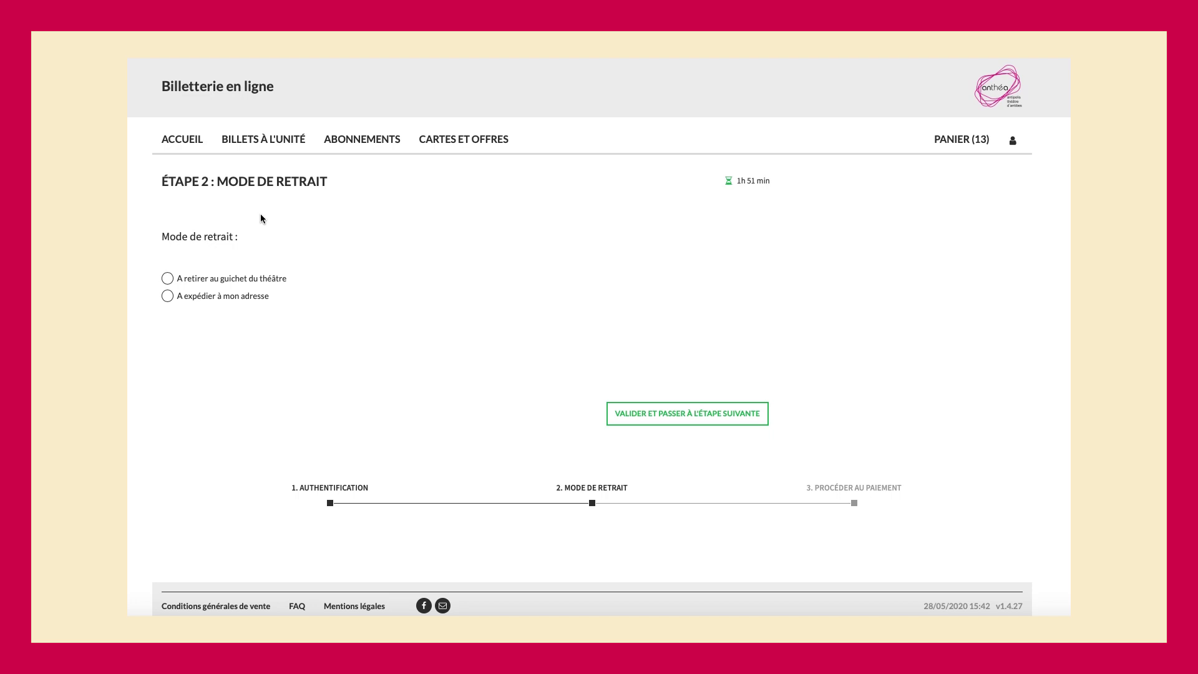
- Confirm ticket collection, accept the general terms of sale, and proceed to pay the 336 € order
click(711, 415)
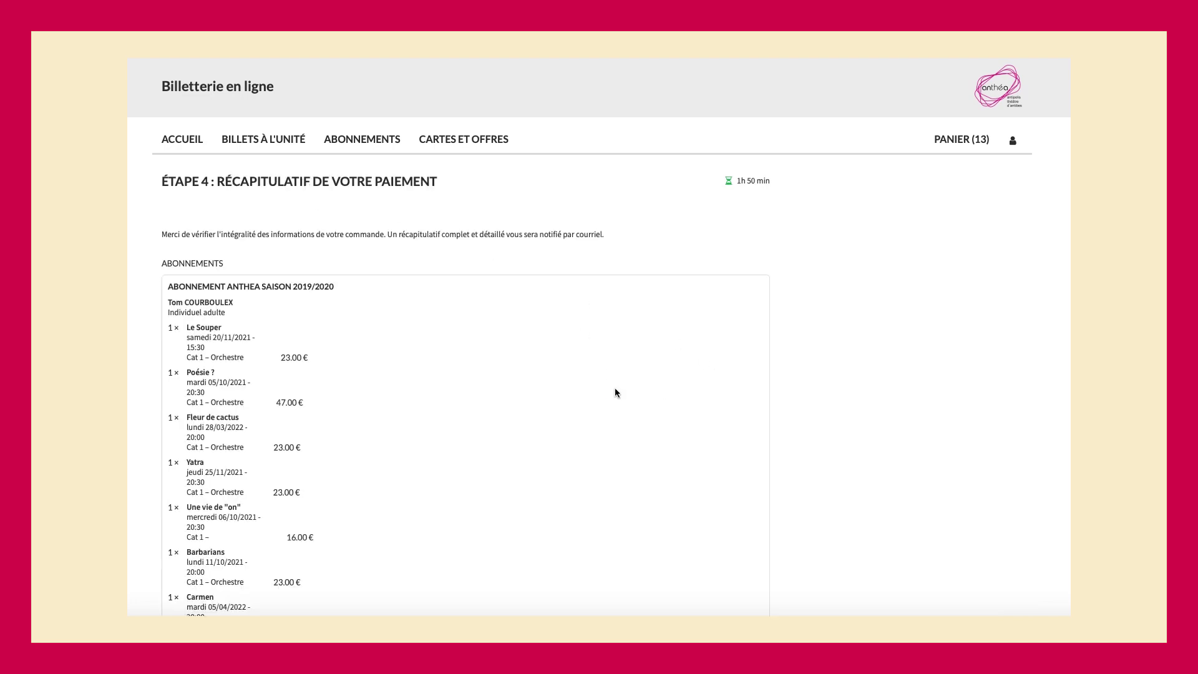
scroll(615, 387, down, 8)
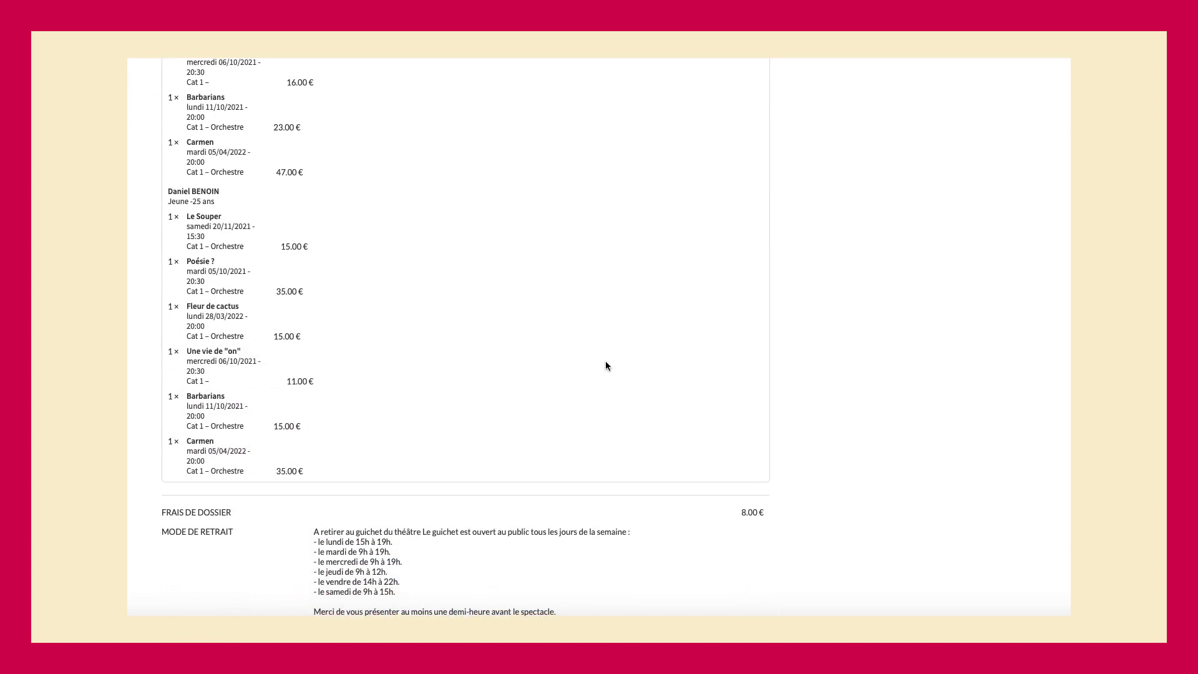
scroll(605, 361, down, 1)
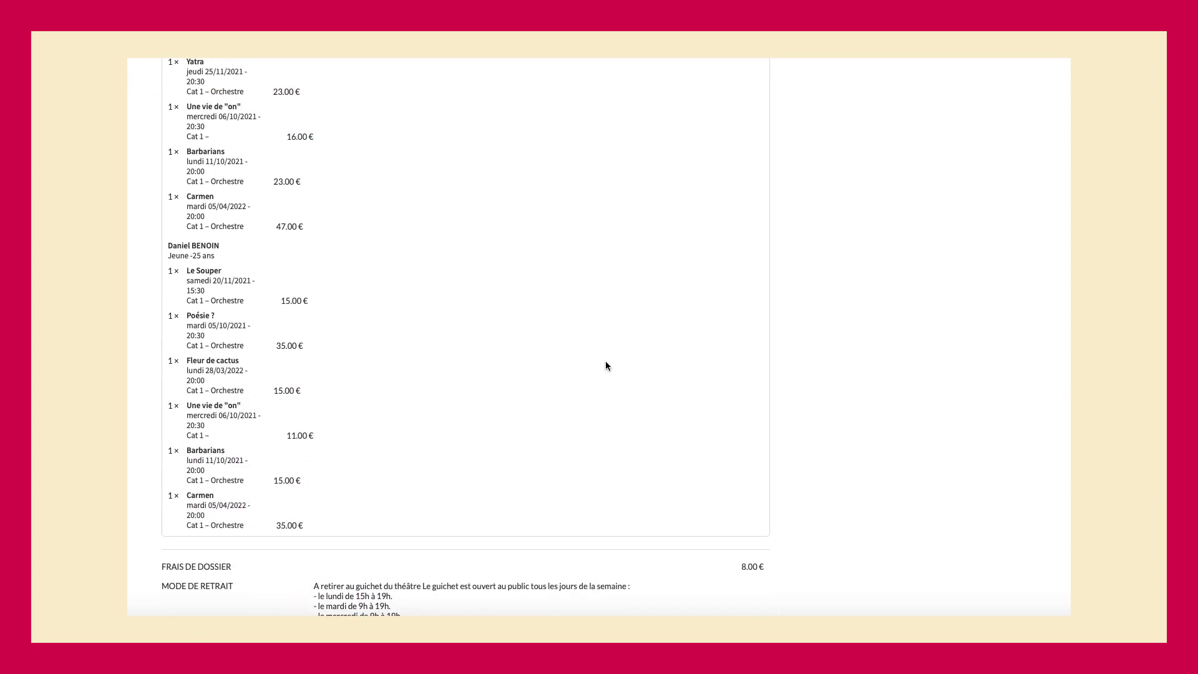
scroll(606, 365, down, 4)
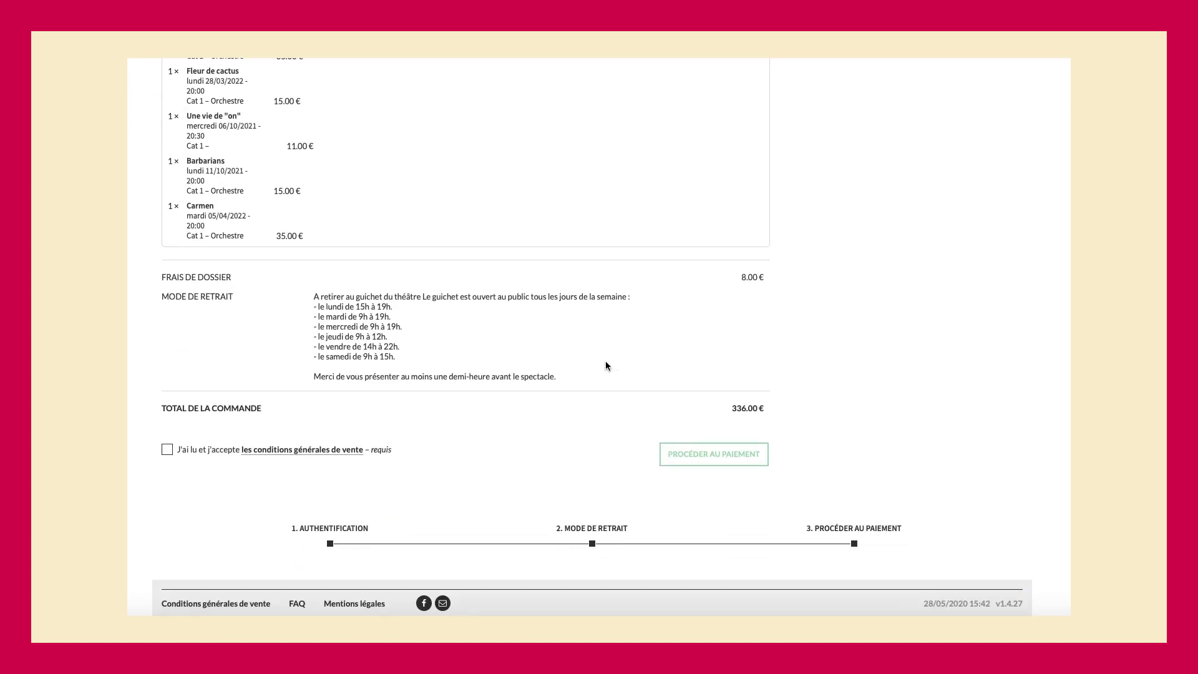
click(167, 453)
click(726, 457)
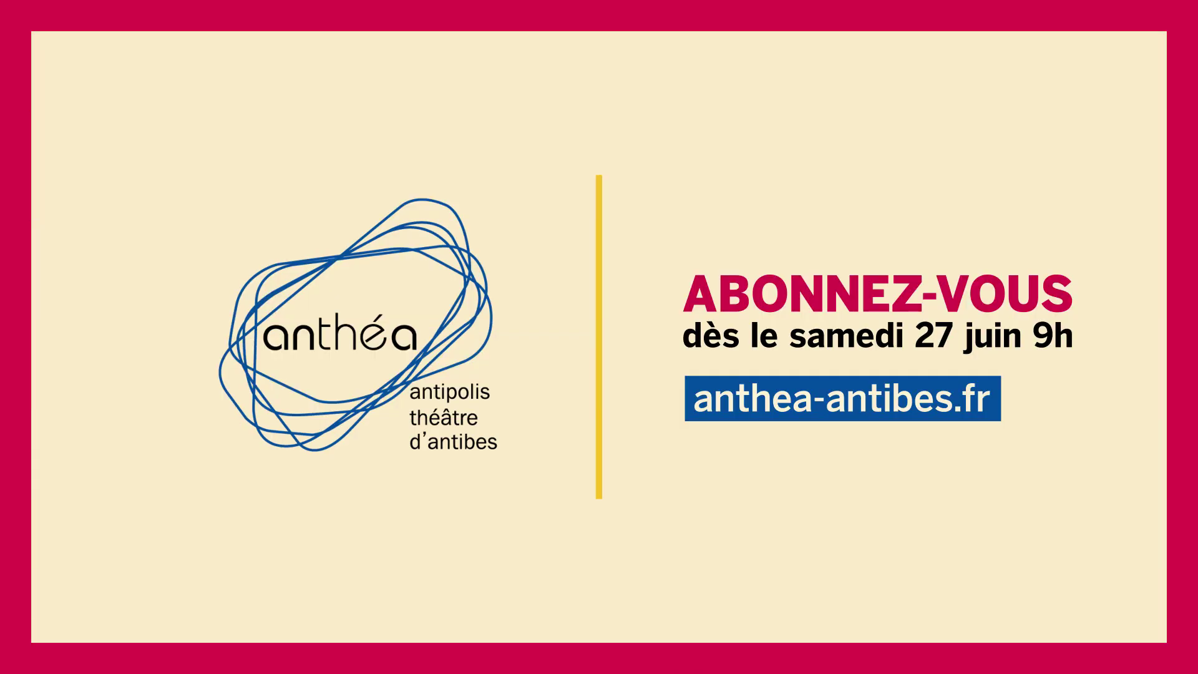